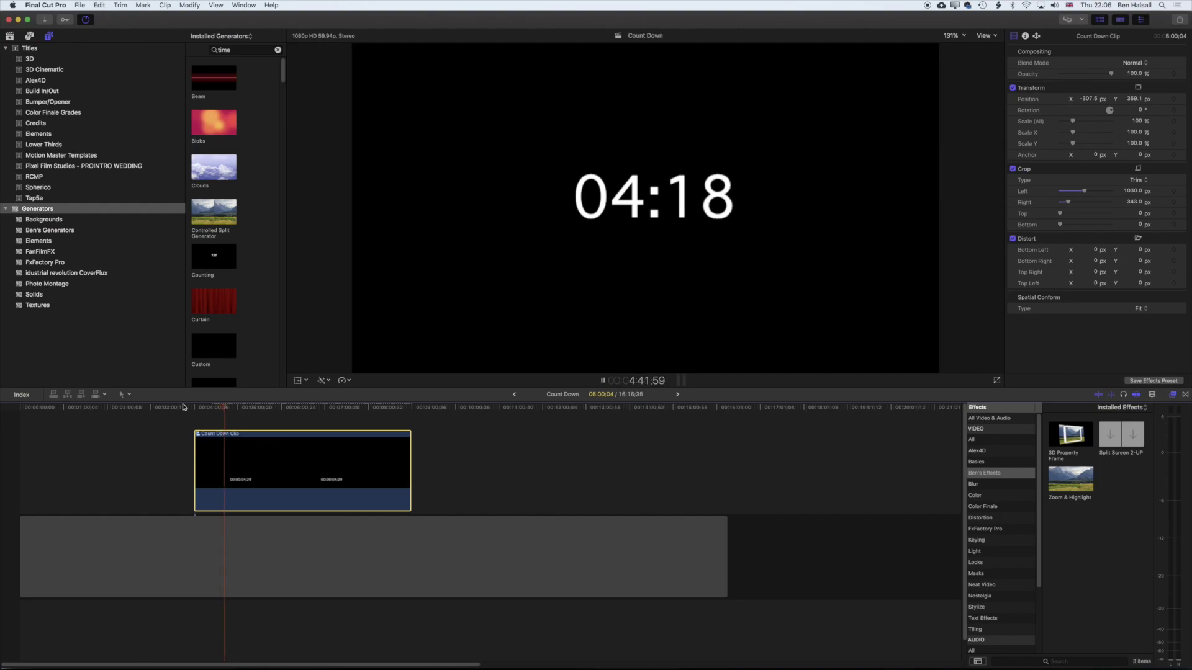
Step: Stop the countdown preview, then select and delete both the compound clip and gap clip
left_click(244, 407)
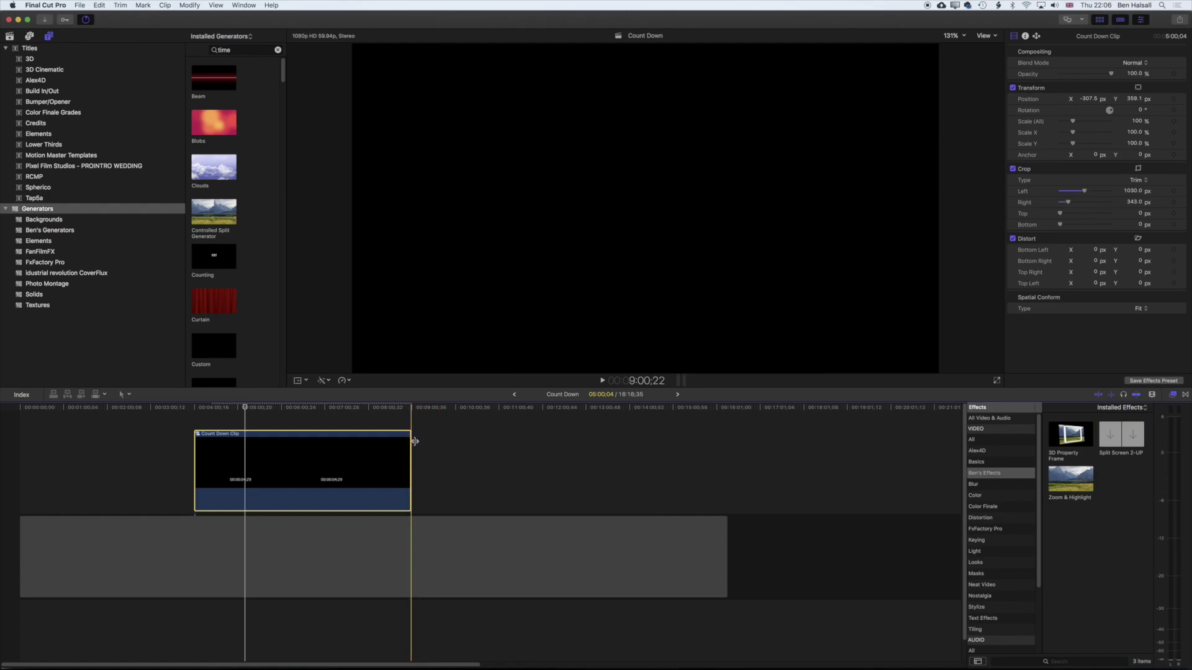
left_click_drag(460, 452, 265, 554)
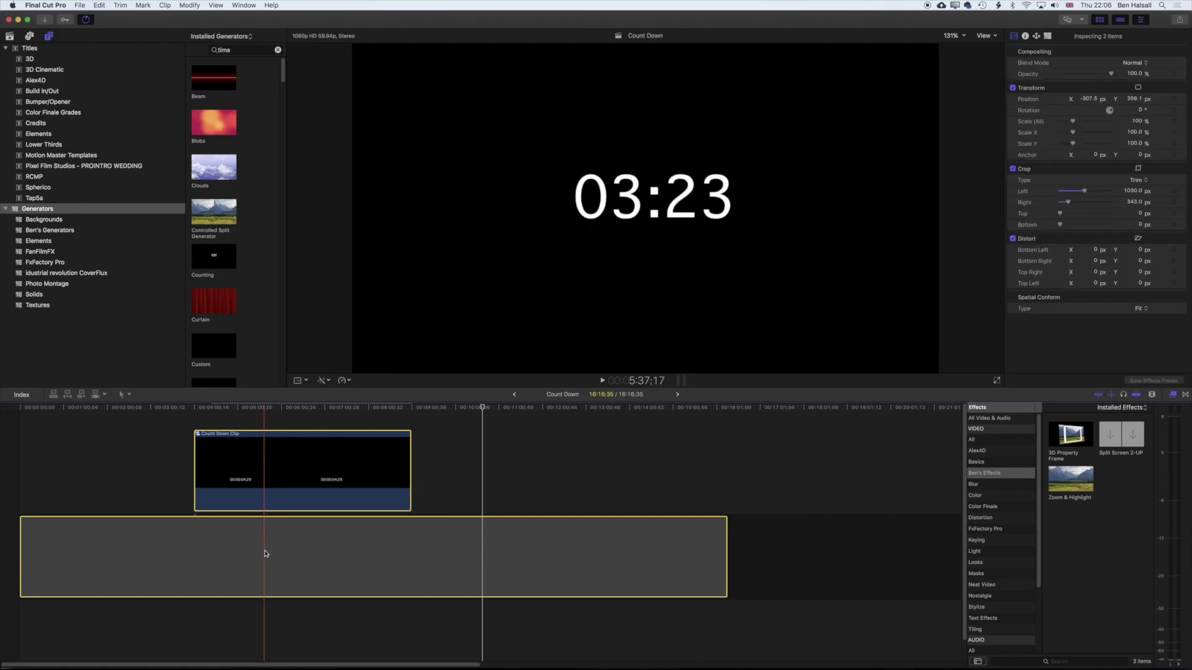
key("Delete")
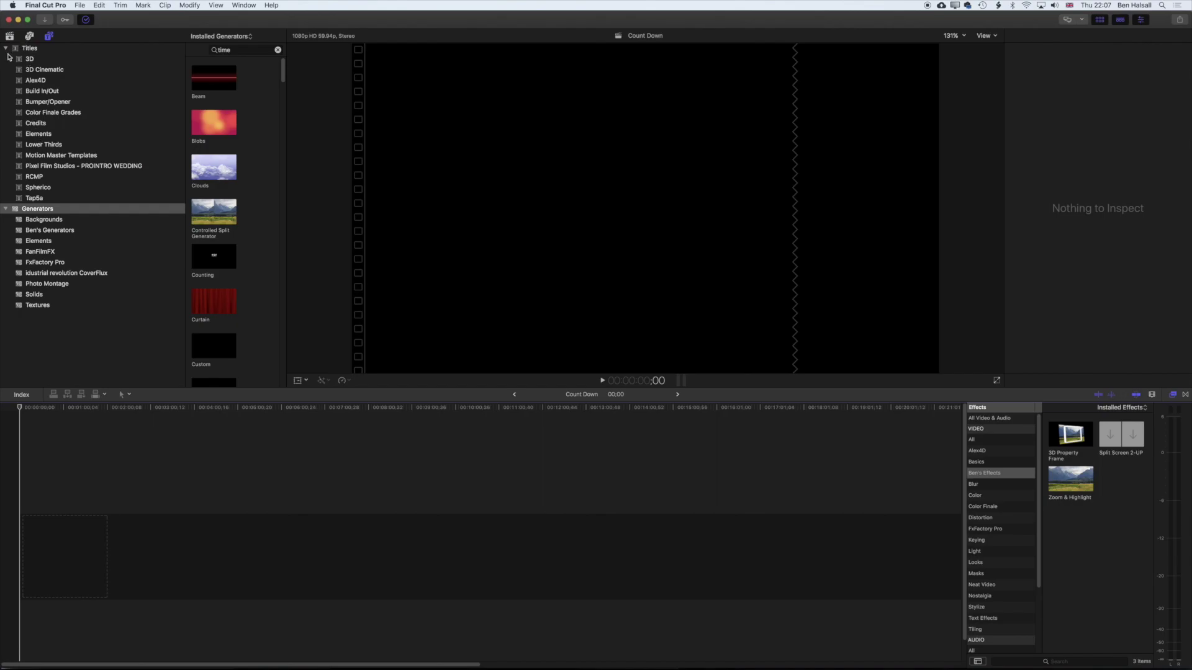
Step: Filter the Generators browser with 'time' and choose the Timecode title
left_click(7, 211)
left_click(6, 211)
left_click(206, 47)
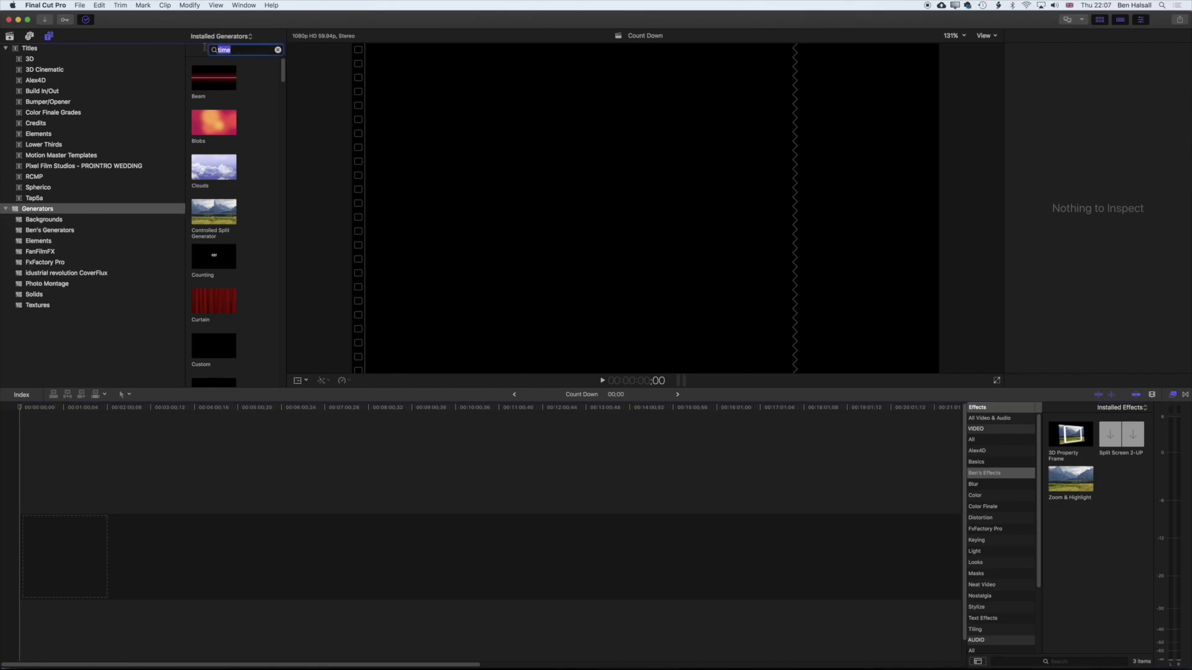
type("time")
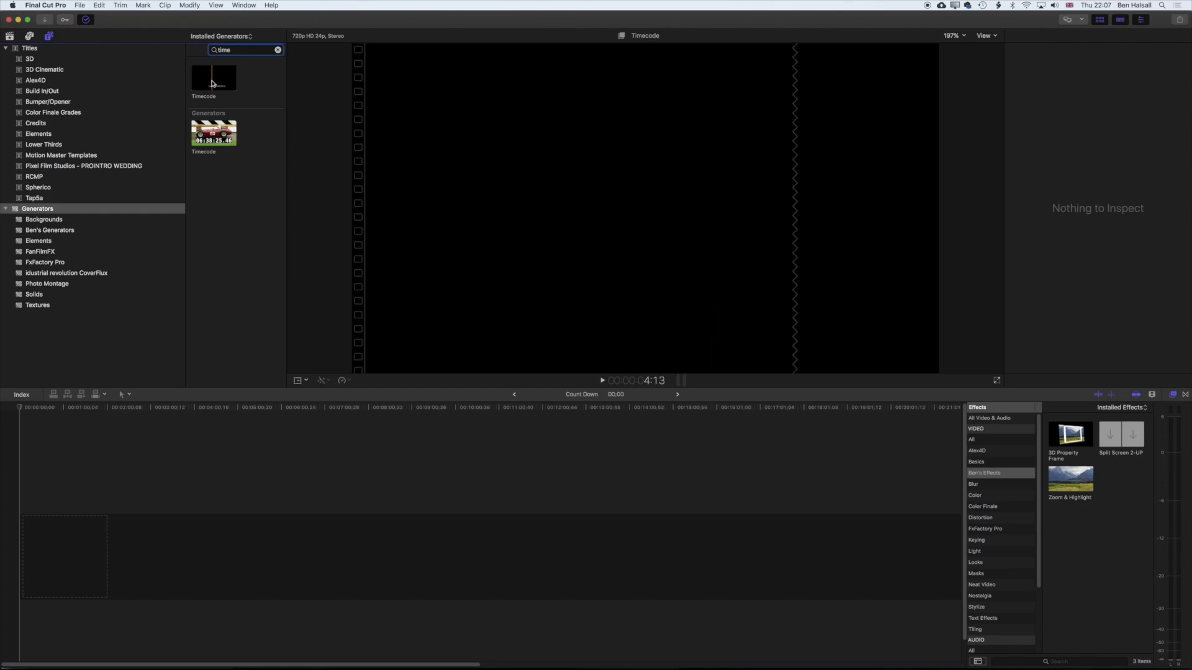
left_click(212, 83)
Step: Add the Timecode title to the timeline and change its duration to 5:00;04
left_click_drag(213, 83, 47, 560)
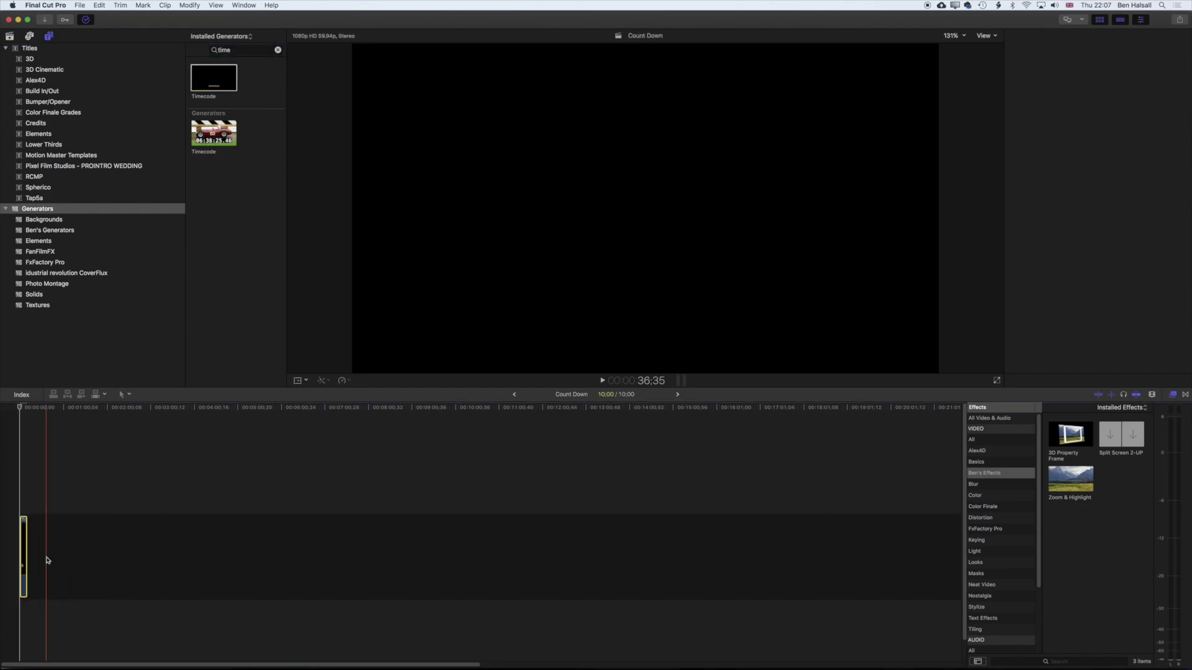
left_click(23, 529)
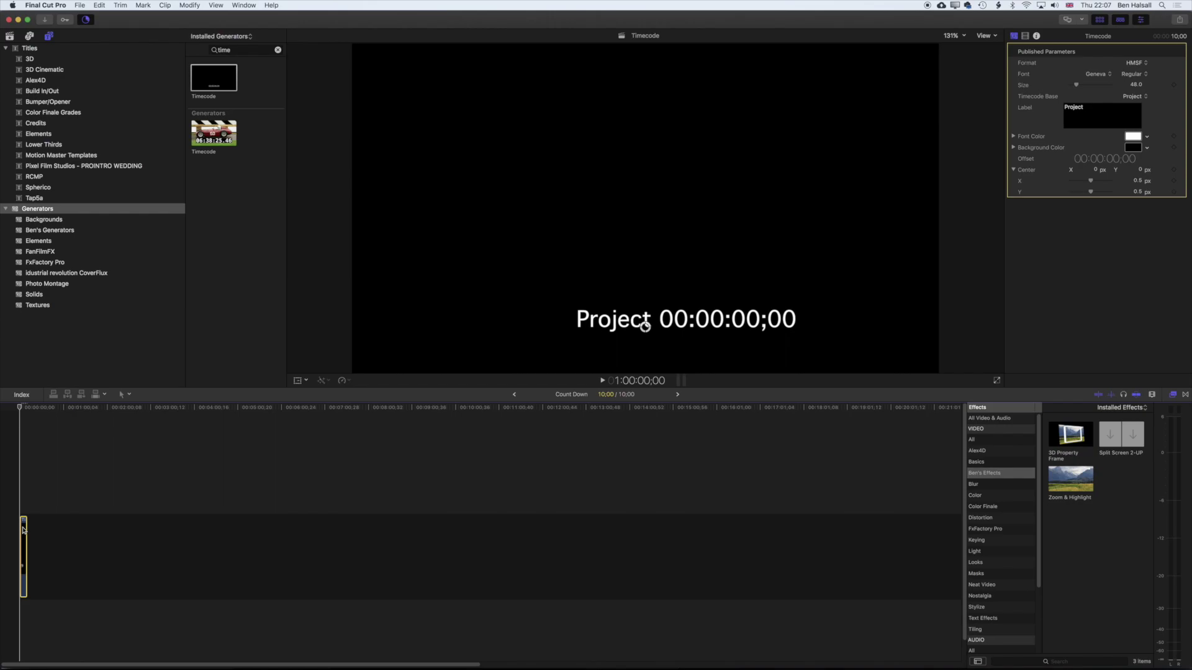
right_click(23, 529)
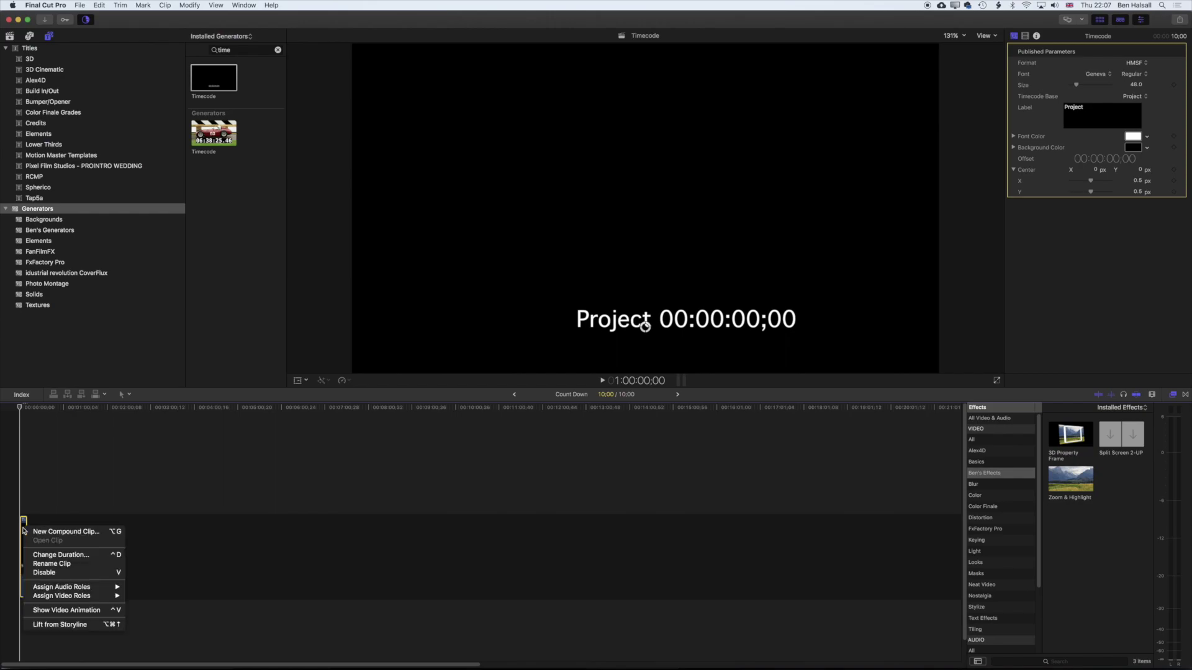
left_click(71, 557)
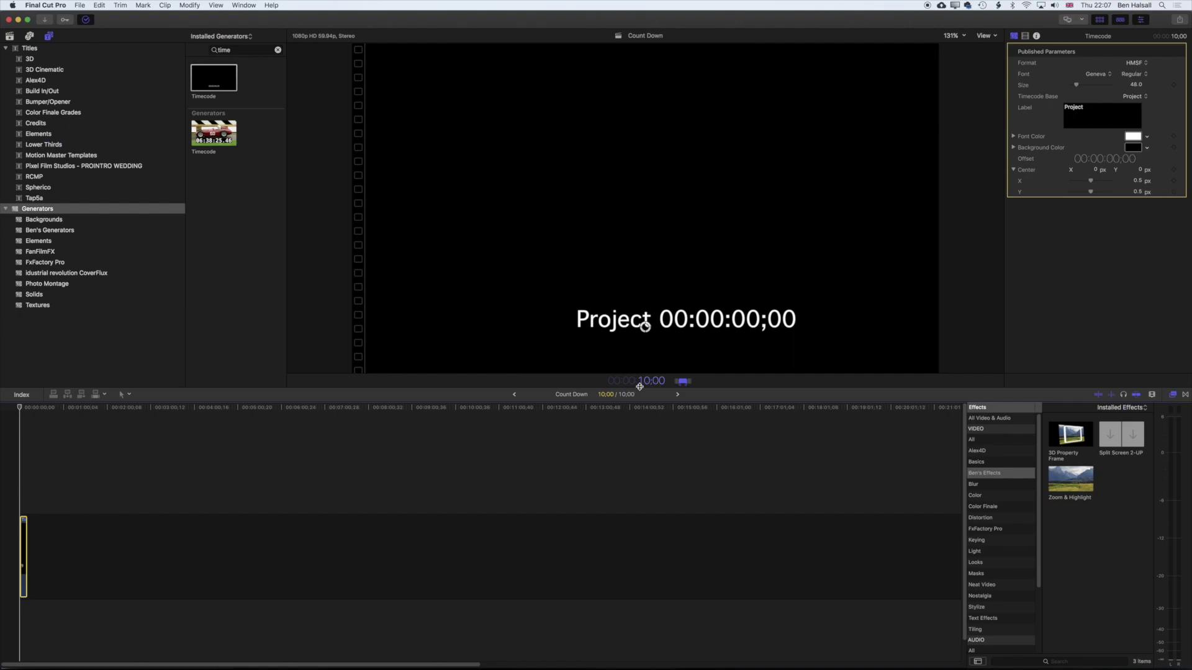
type("04")
key("Return")
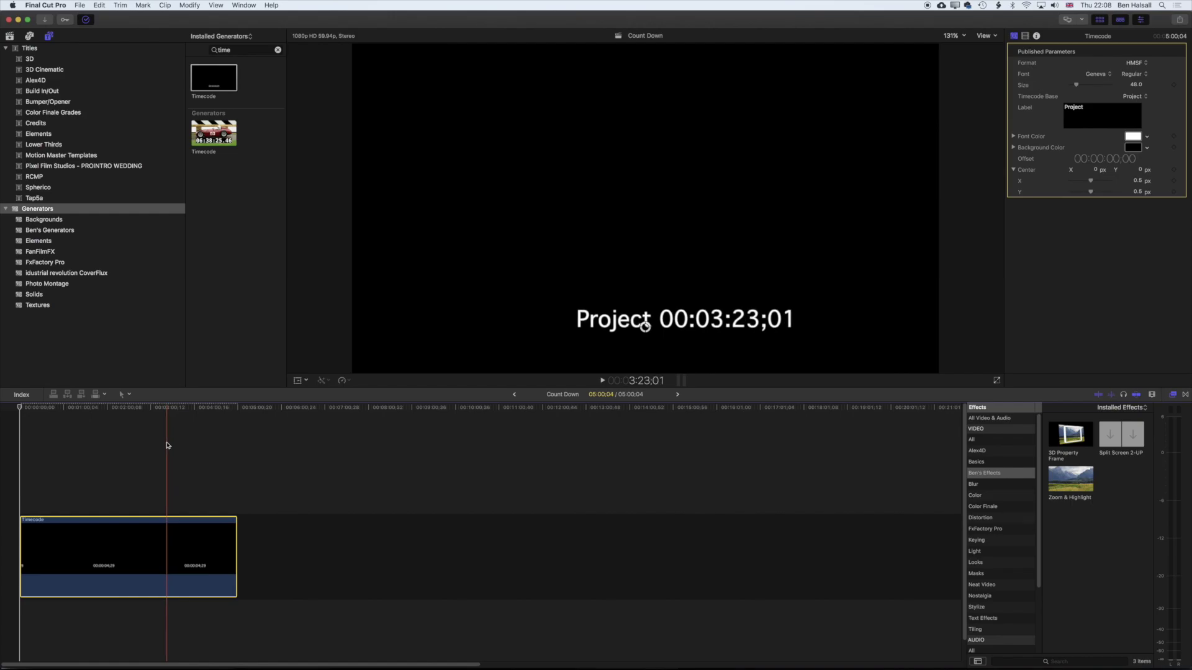
Step: Wrap the 5:00;04 Timecode clip in a new compound clip named Count Down Clip 1
left_click_drag(153, 408, 158, 409)
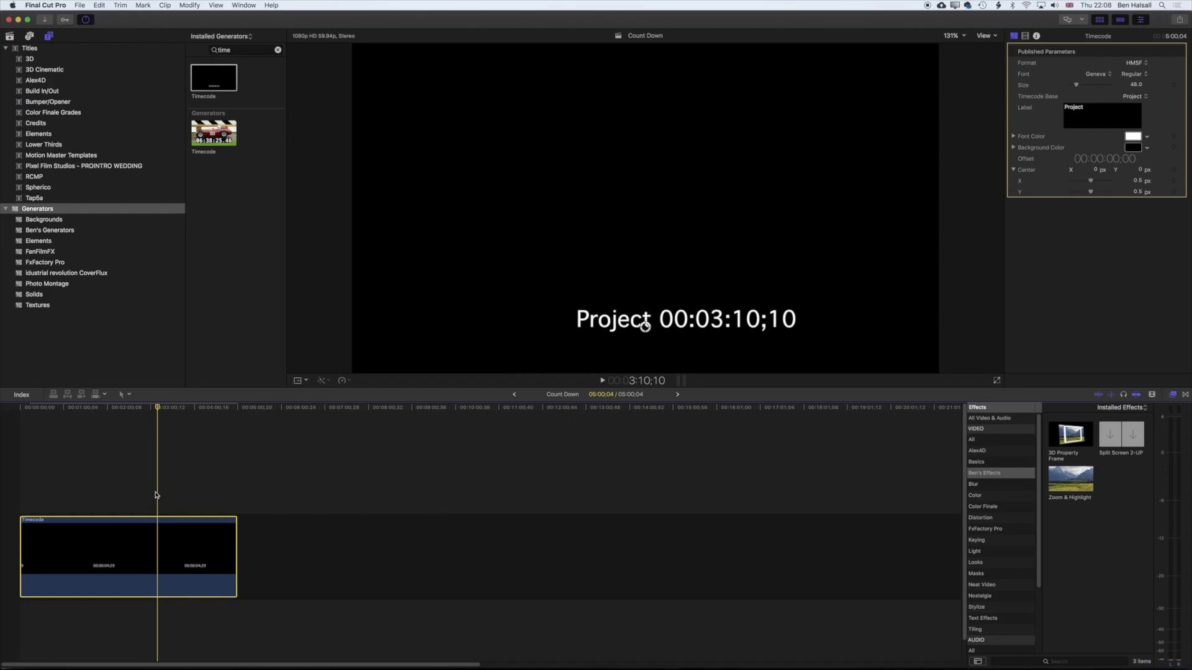
right_click(135, 534)
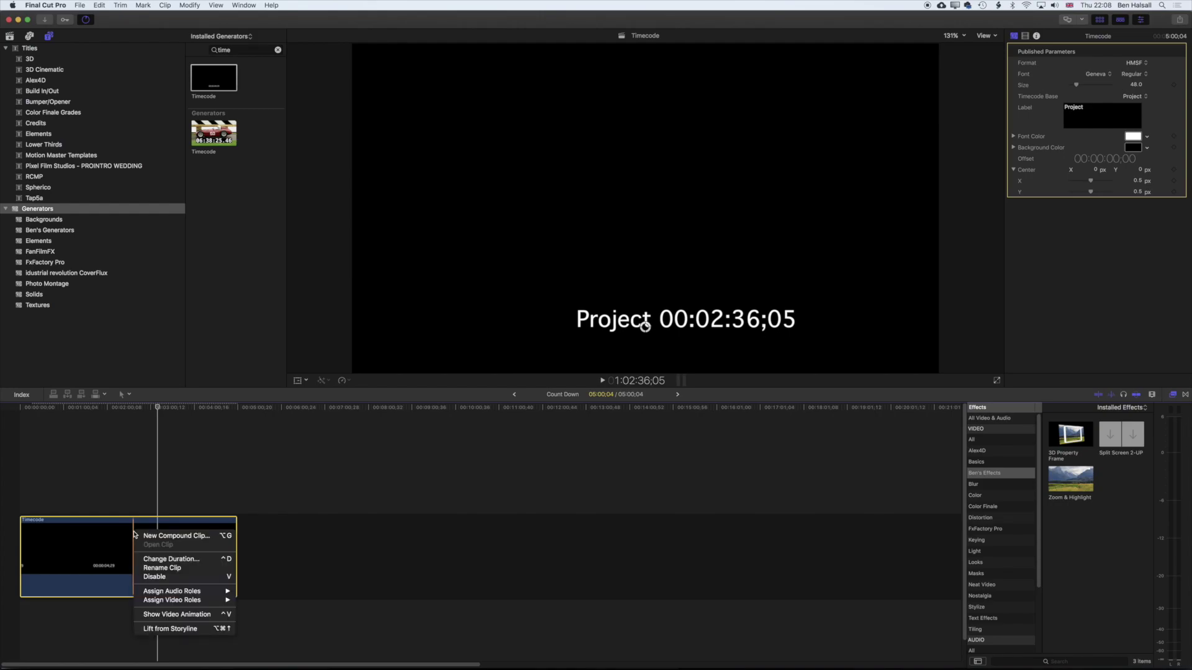
left_click(176, 537)
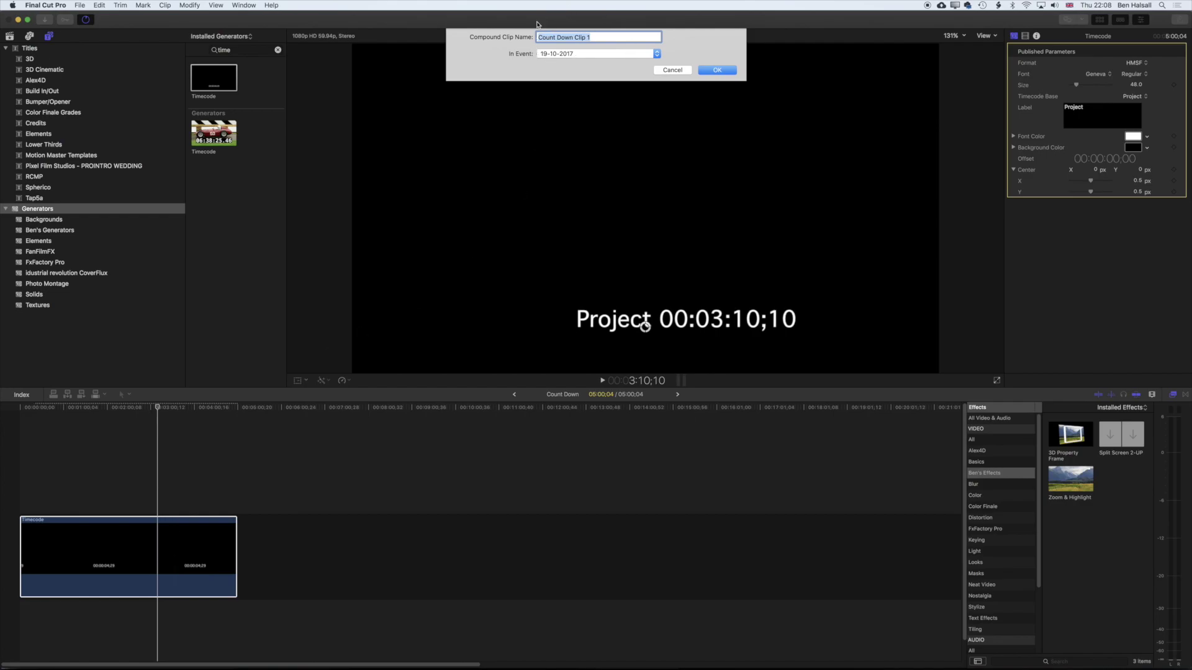
left_click(716, 73)
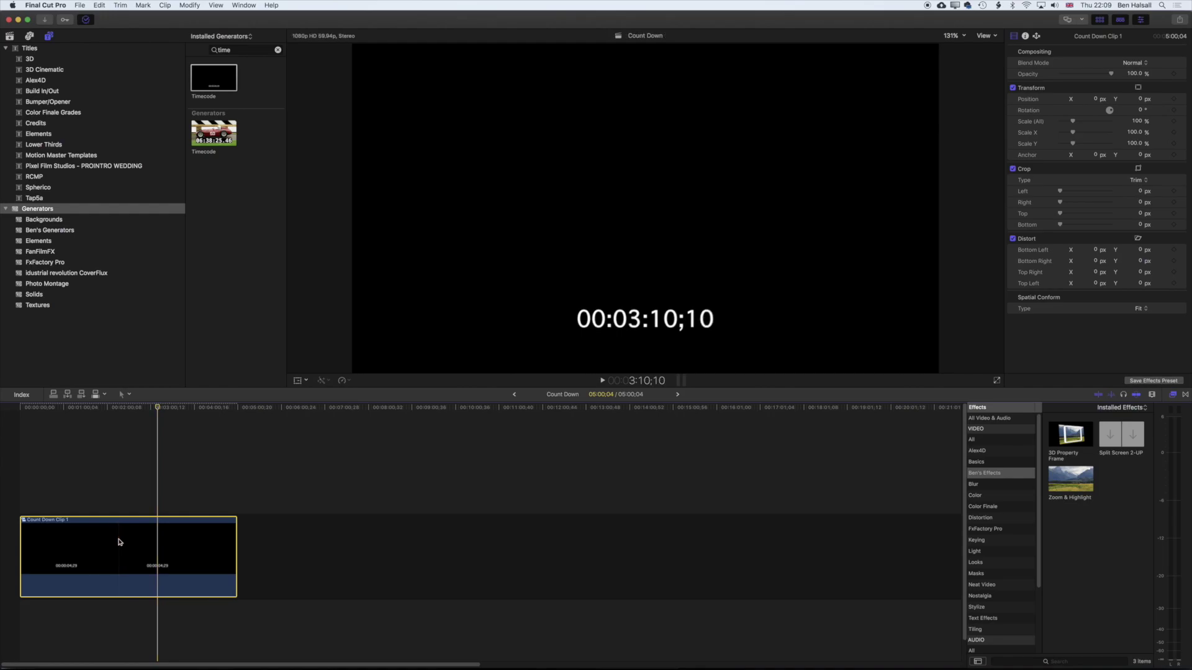
Step: Reverse Count Down Clip 1, preview the countdown from the start, then open the compound clip
left_click(348, 382)
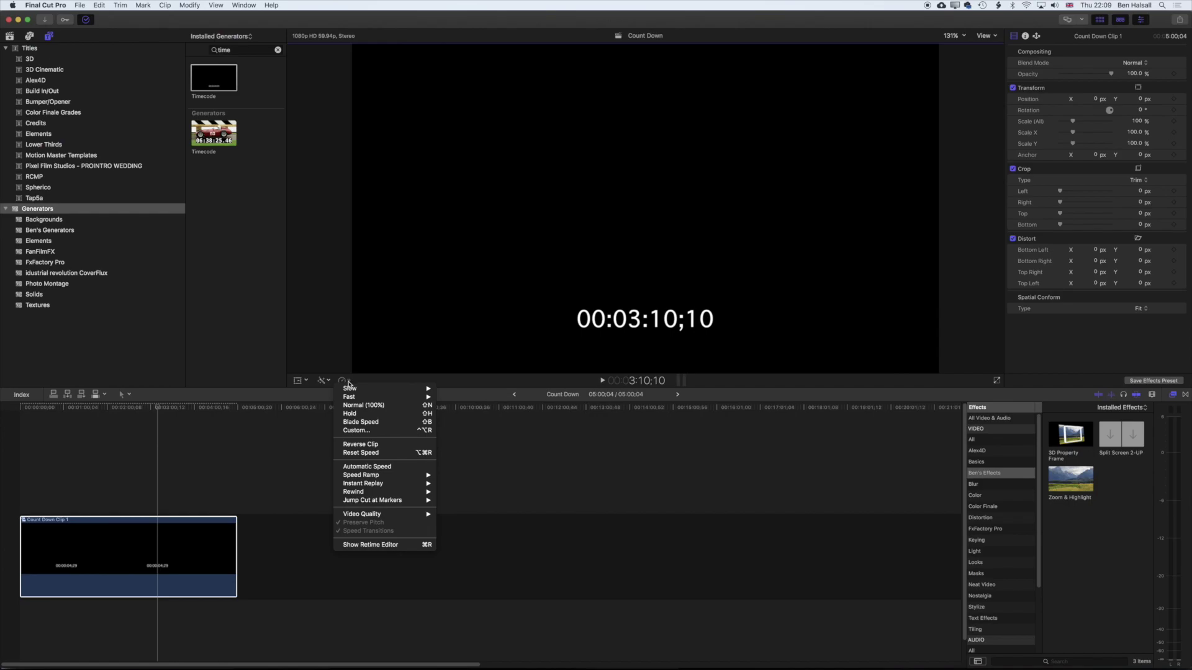
left_click(360, 444)
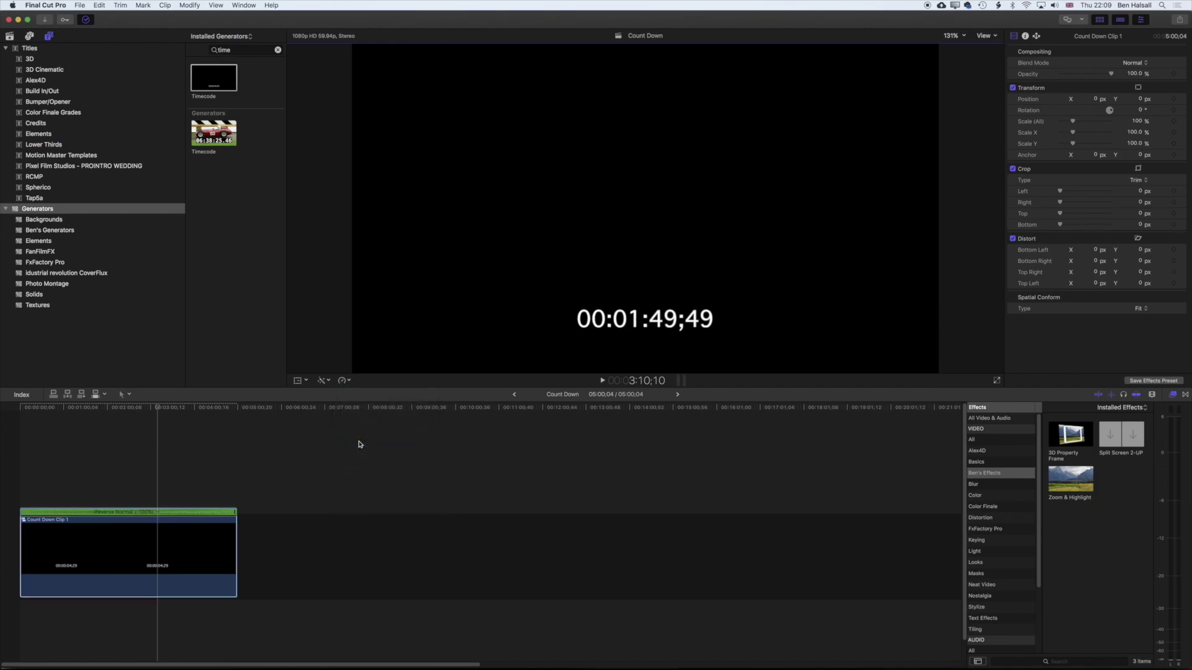
left_click(101, 407)
key("Home")
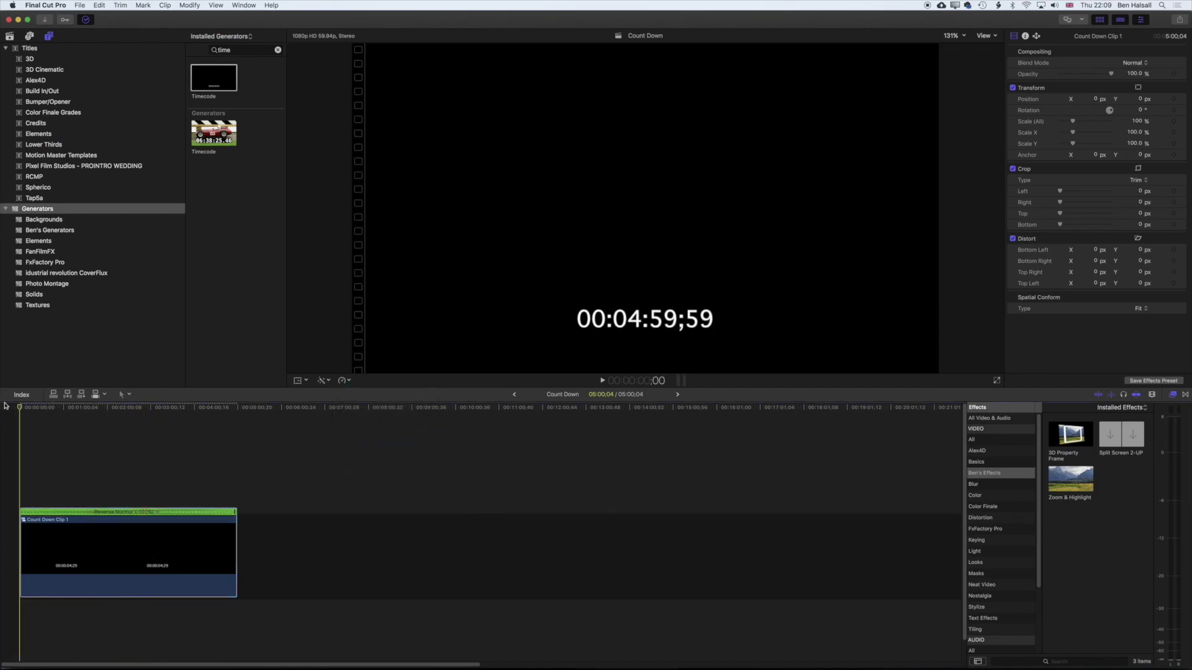
key("space")
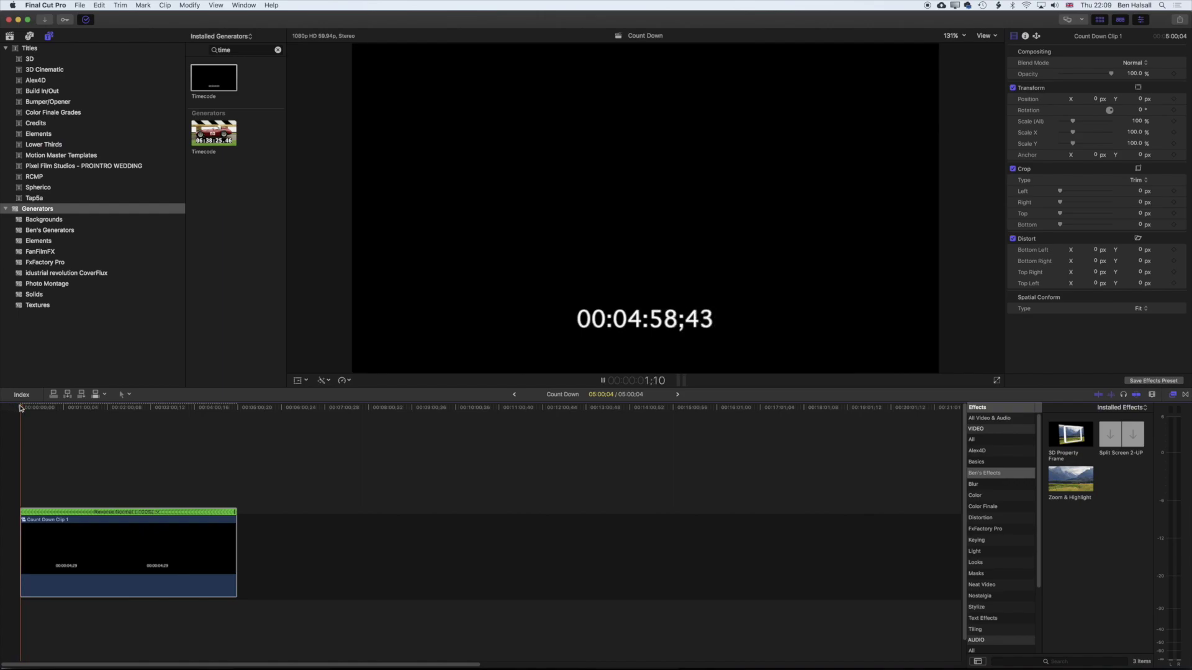
key("space")
key("Home")
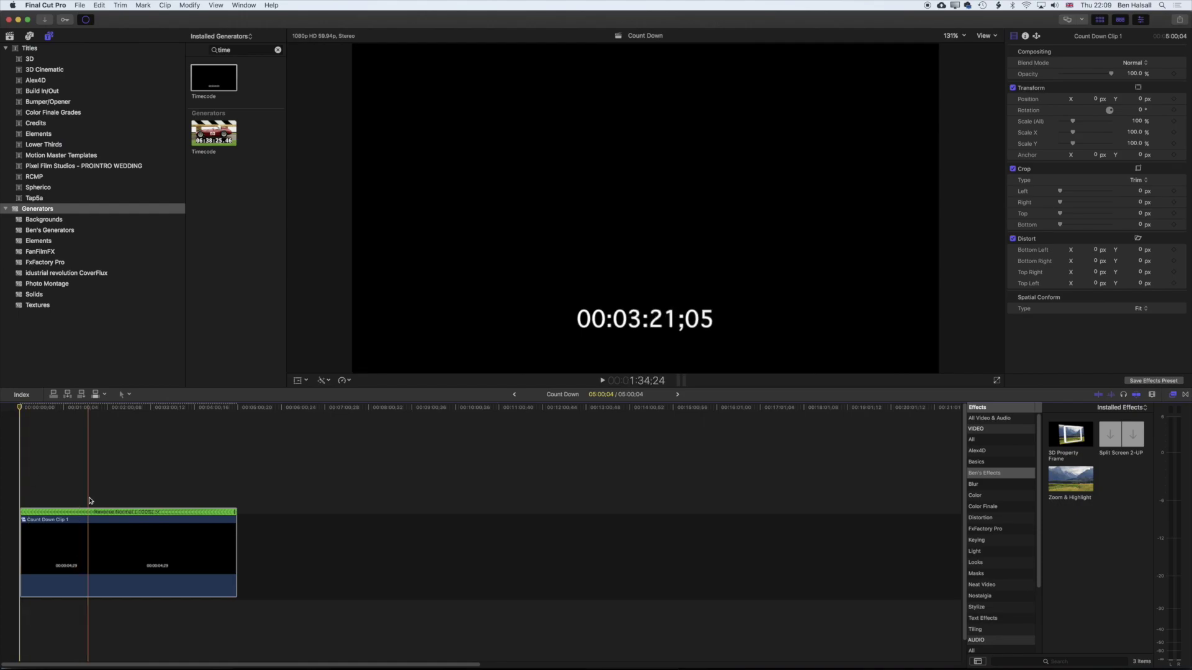
double_click(123, 545)
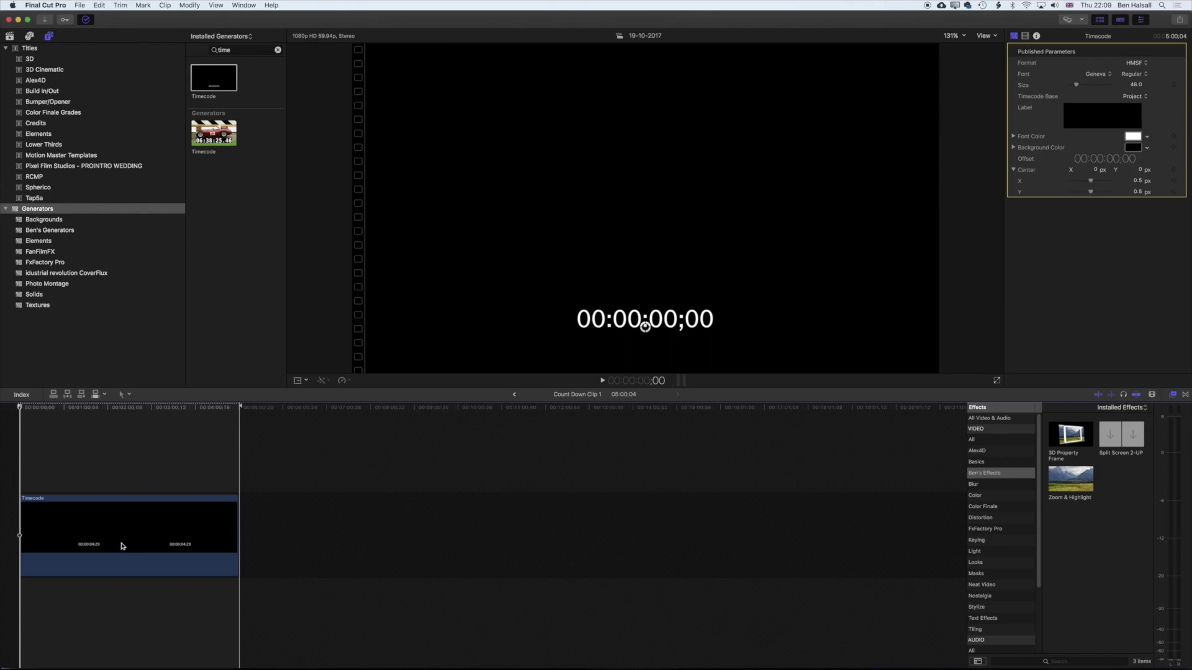
Step: Lengthen the inner Timecode clip slightly and raise its text size to 176.0
left_click_drag(239, 532, 252, 525)
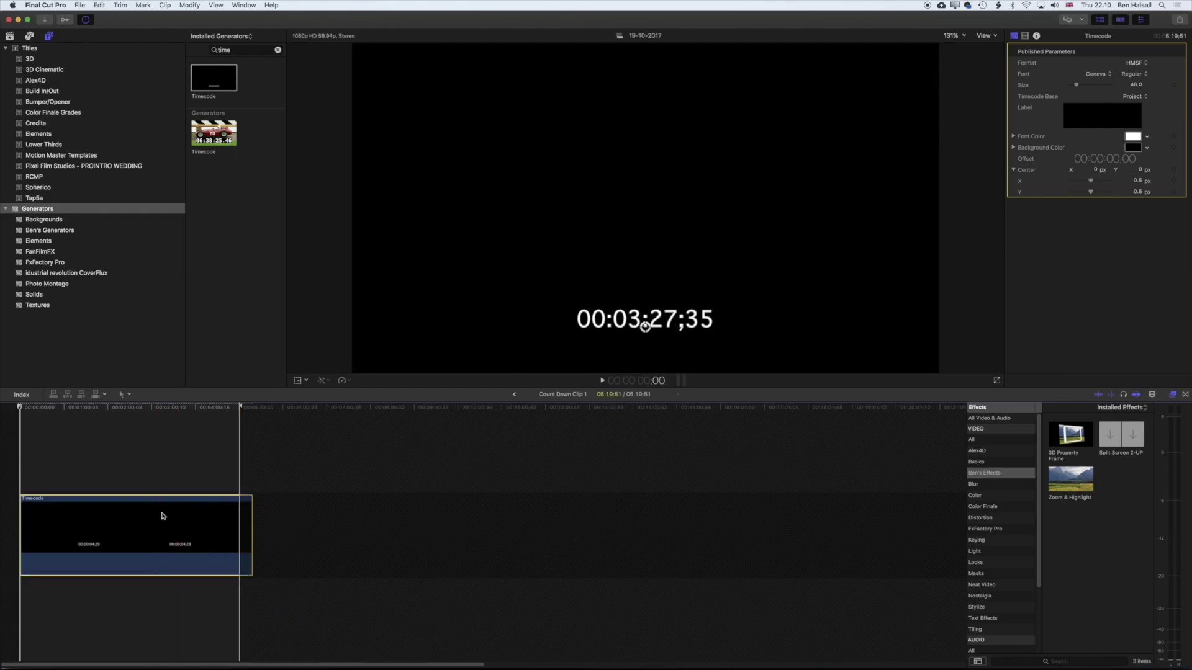
left_click_drag(1078, 85, 1097, 87)
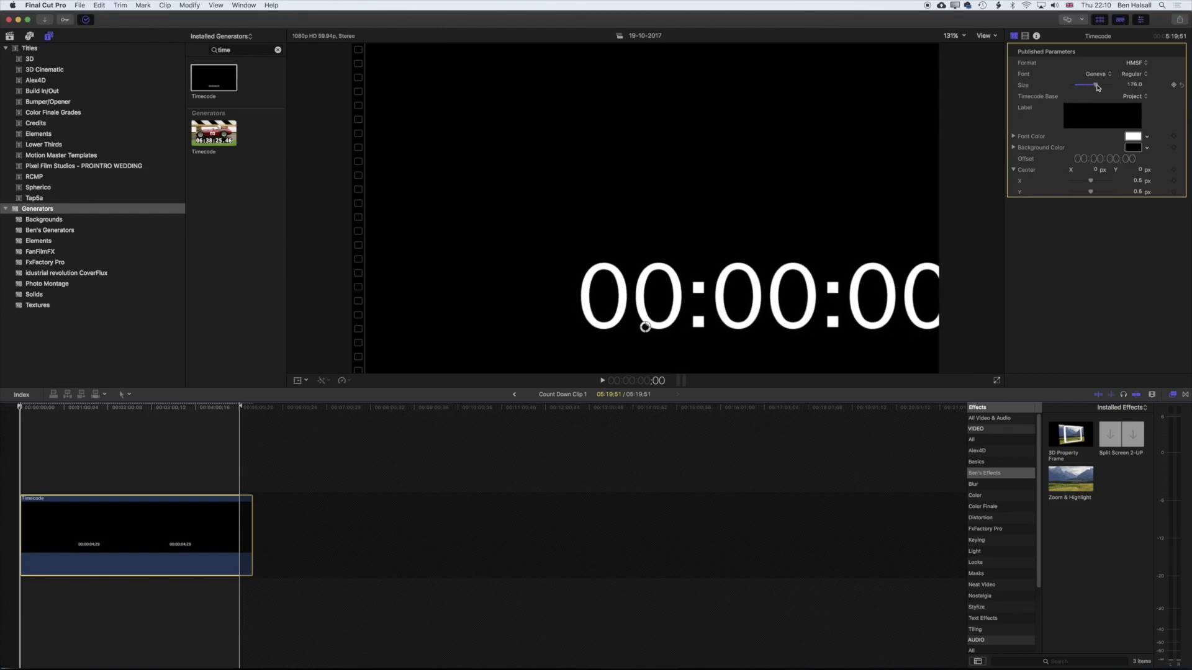
Step: Set the timecode font to Hiragino Kaku Gothic Std and move the text left to X -0.59
left_click(1100, 76)
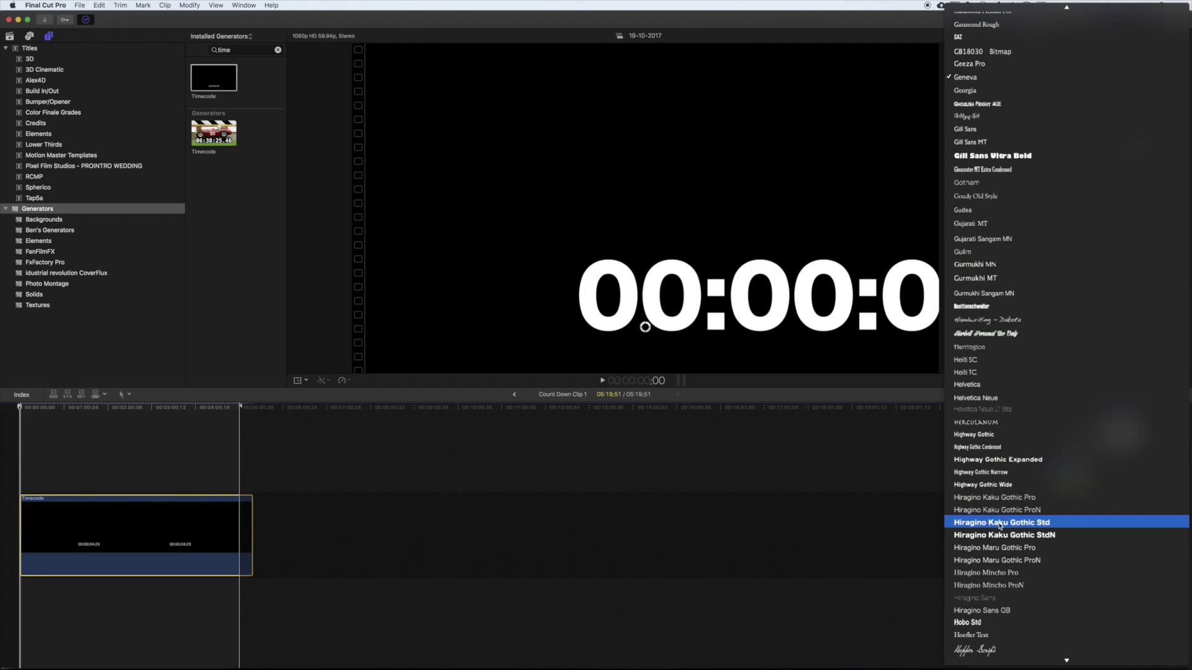
left_click(1025, 527)
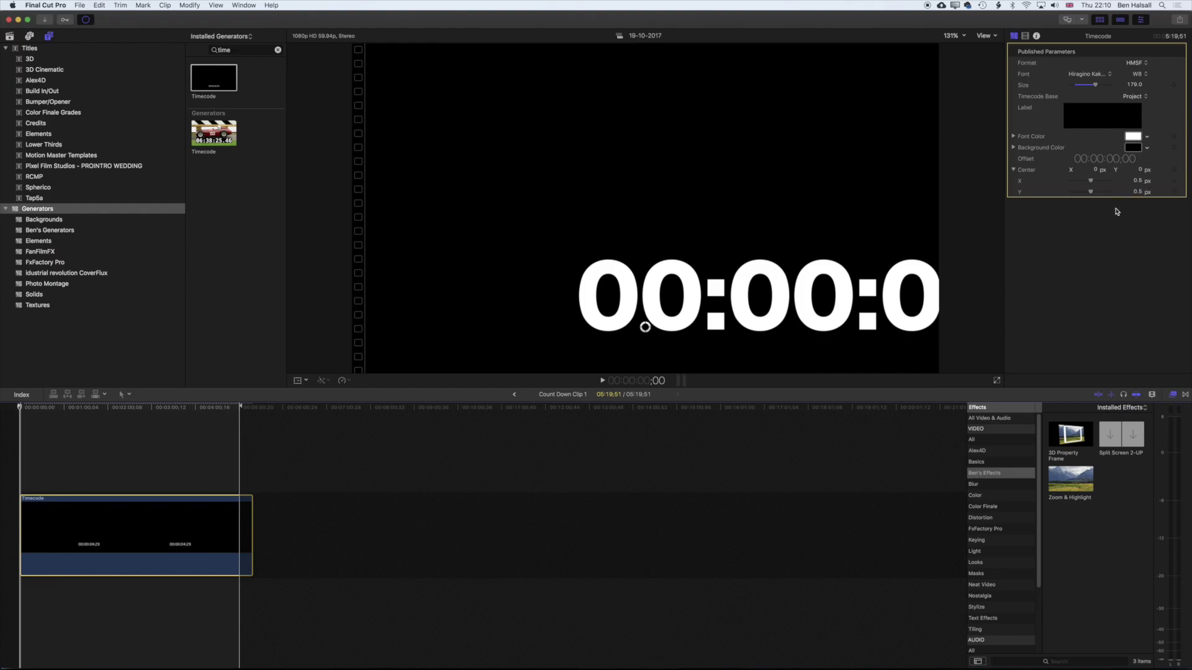
mouse_move(1091, 181)
left_mouse_down()
mouse_move(1078, 183)
mouse_move(1106, 192)
mouse_move(1079, 181)
left_mouse_up()
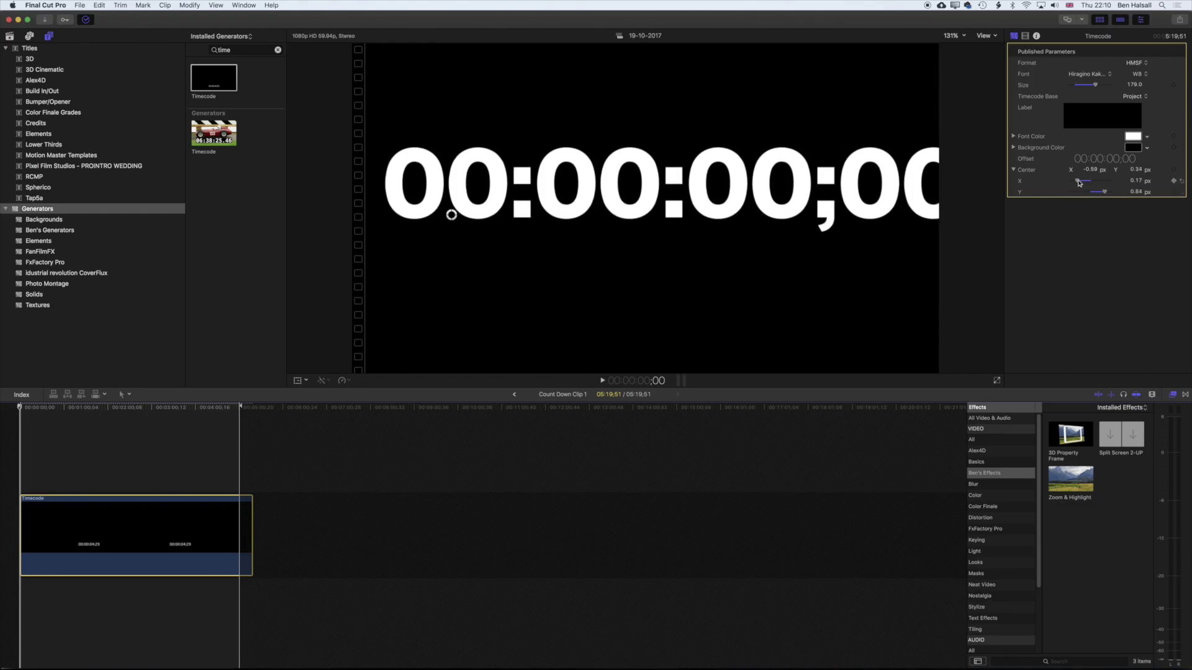
Step: Fine-tune the timecode's horizontal position, return to Count Down, and delete Count Down Clip 1
left_click_drag(1078, 182, 1078, 184)
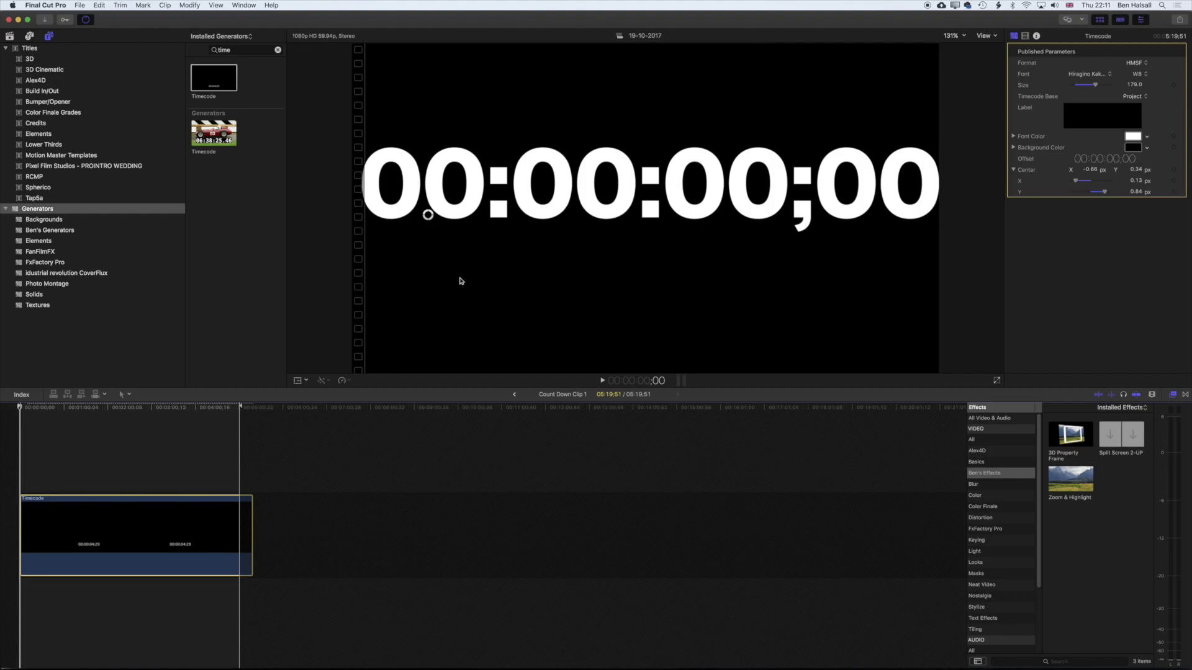
left_click(514, 396)
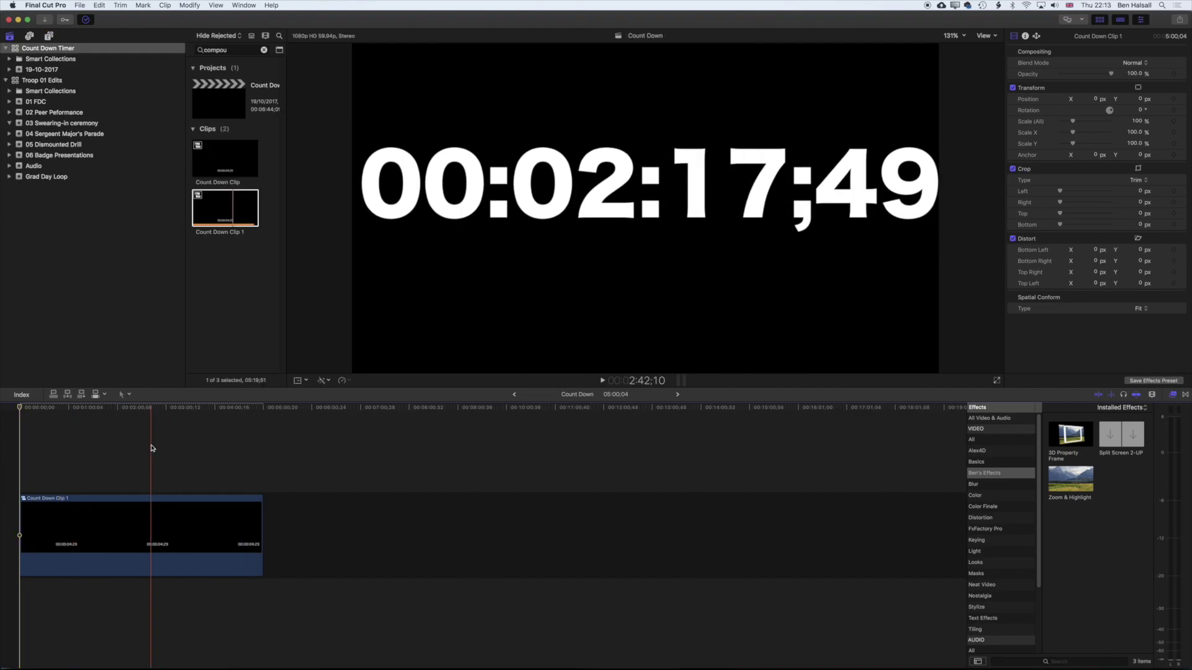
left_click(101, 528)
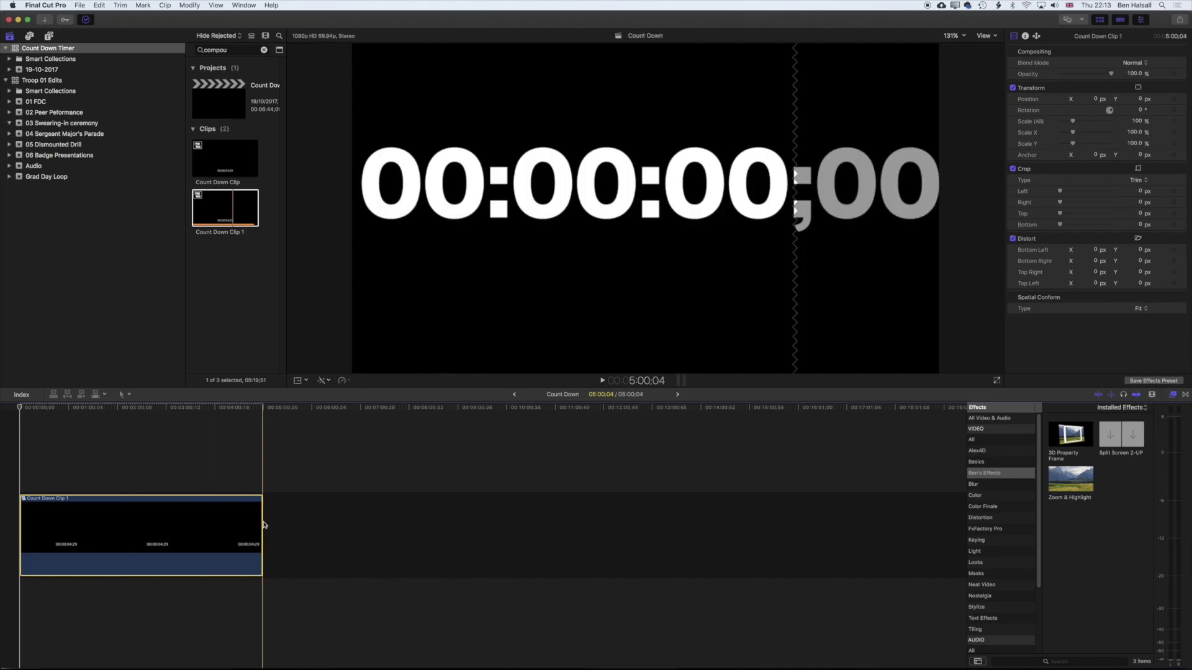
left_click_drag(262, 526, 289, 521)
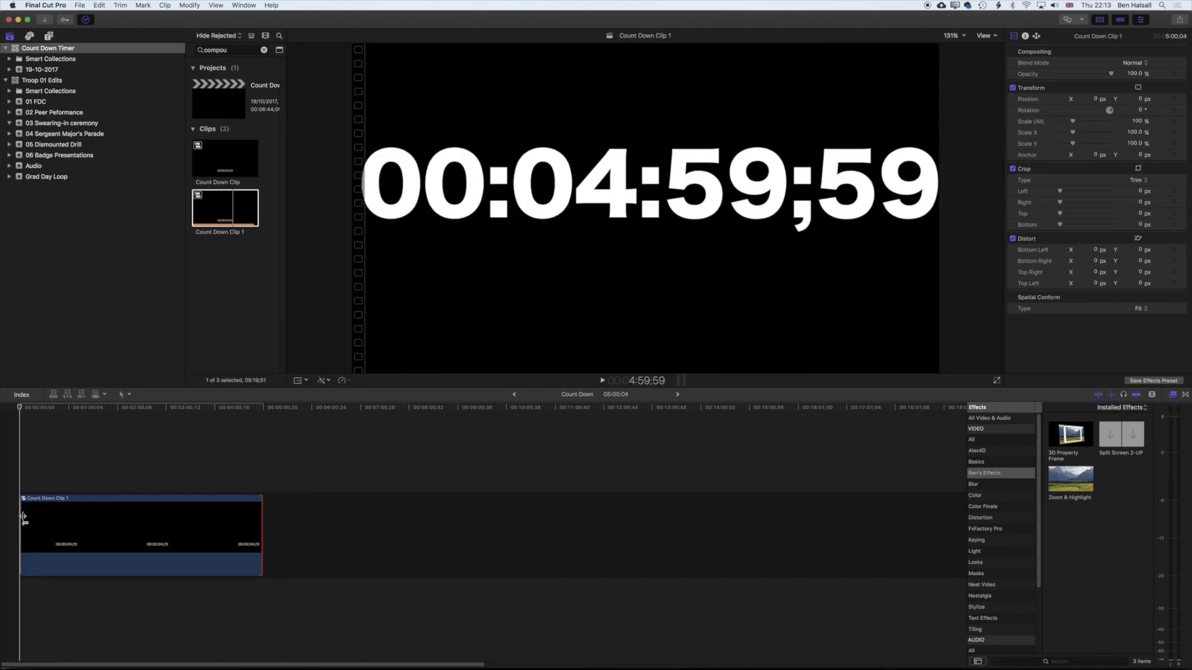
left_click_drag(17, 519, 14, 517)
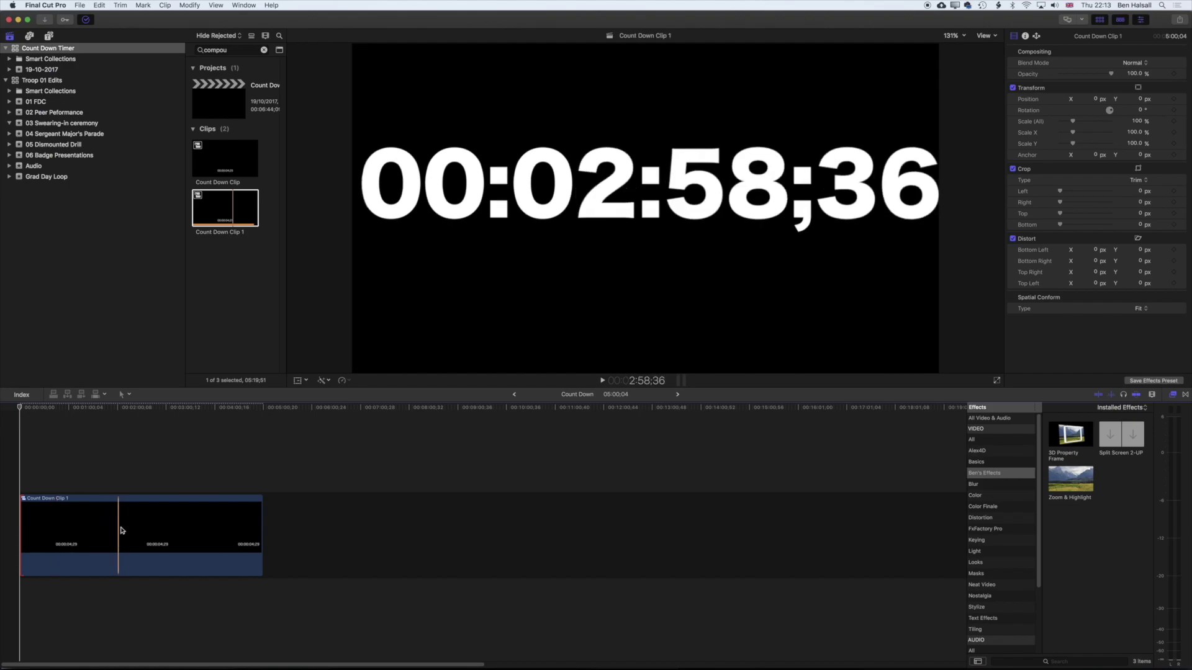
key("Delete")
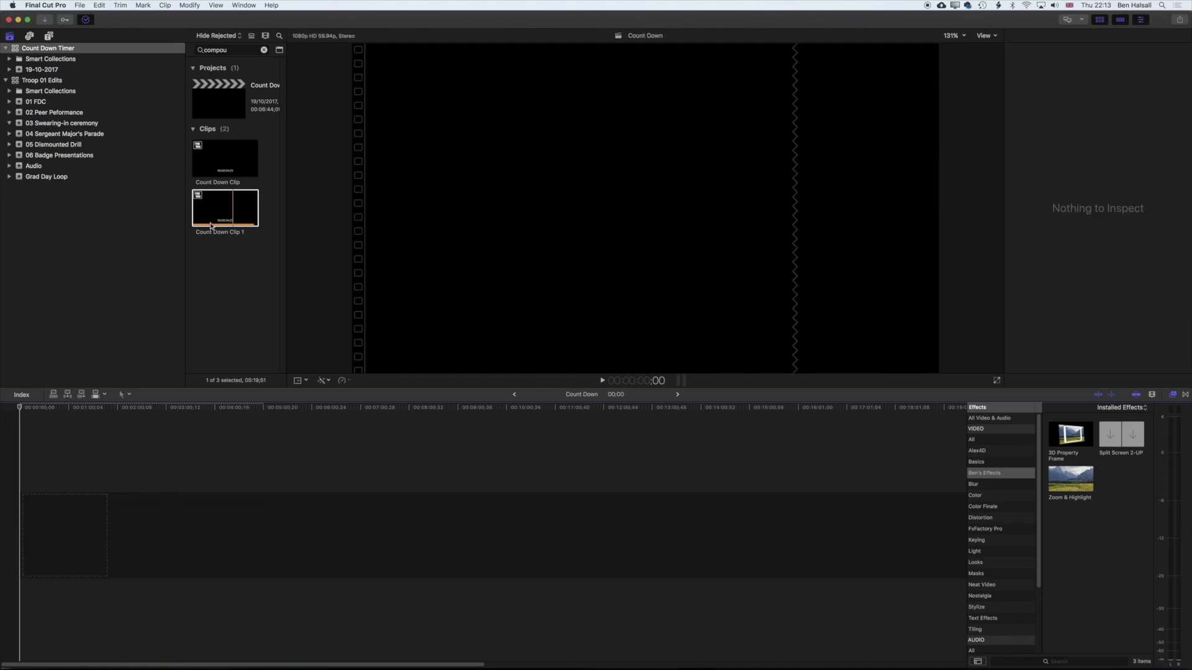
Step: Drag Count Down Clip 1 from the browser to the start of the empty timeline (5:19;51 long)
left_click(228, 214)
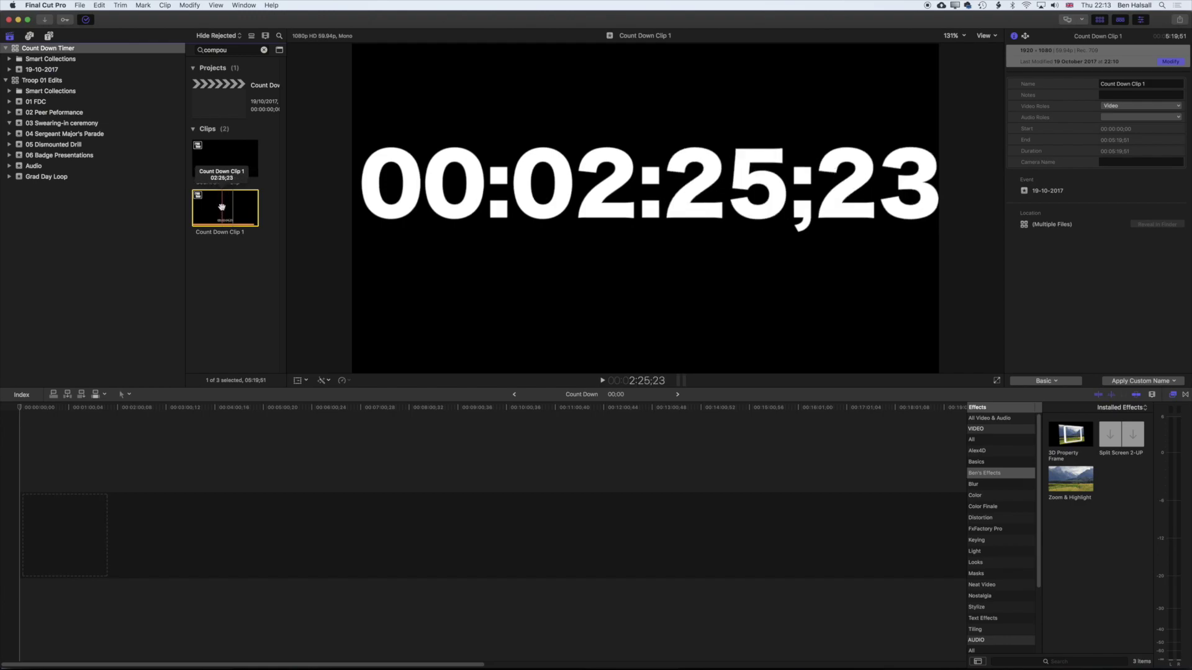
left_click_drag(221, 208, 122, 524)
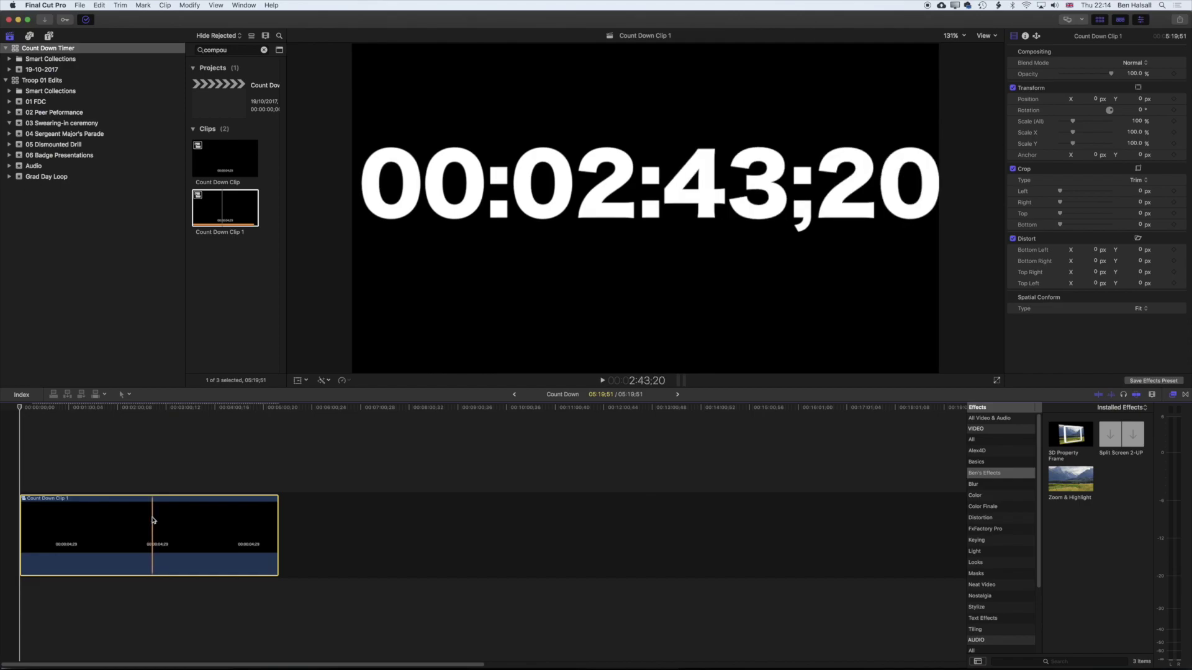
Step: Reverse Count Down Clip 1, trim its start to the 05:00 point, and play the countdown
left_click(344, 381)
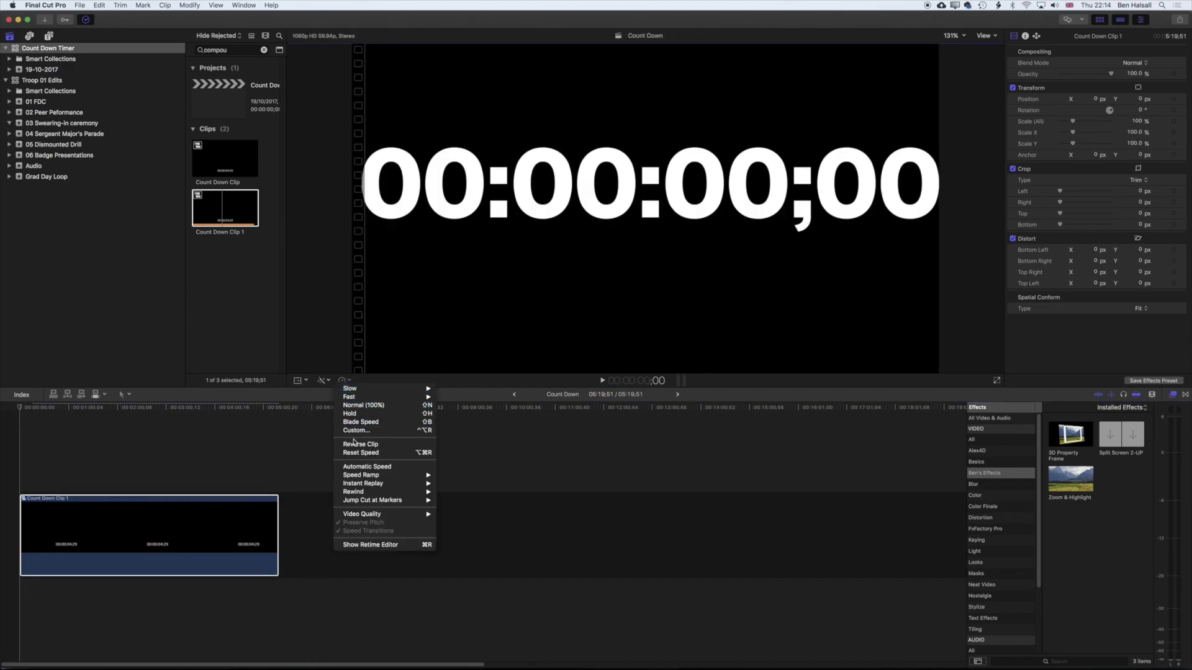
left_click(367, 444)
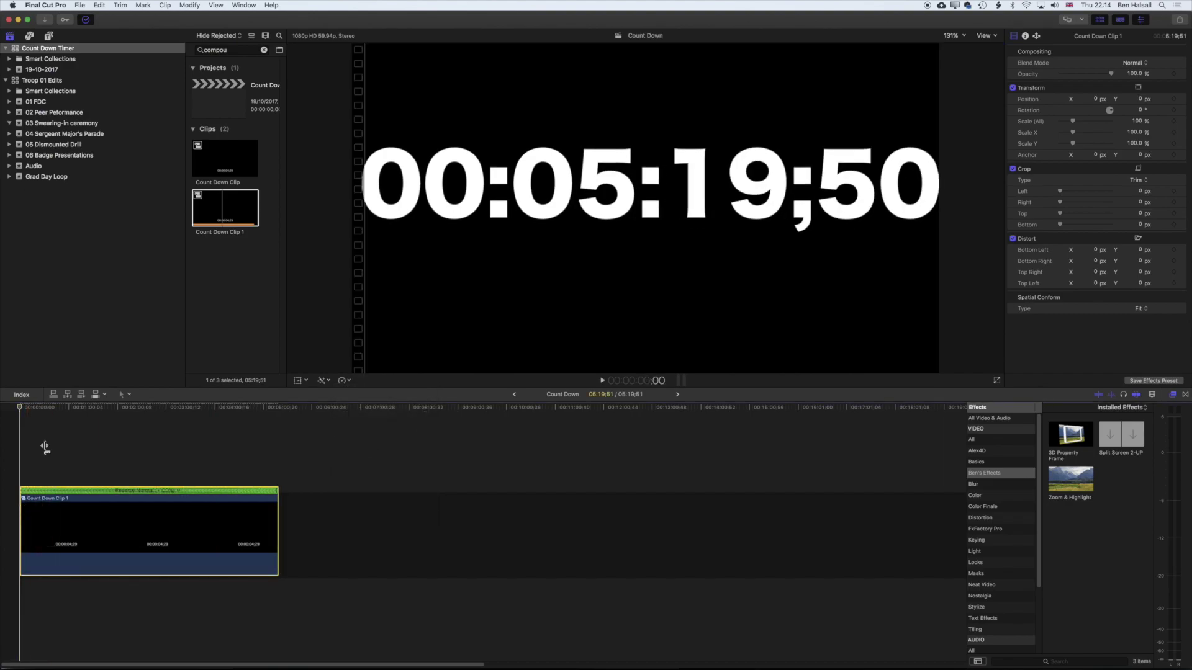
left_click_drag(21, 408, 36, 408)
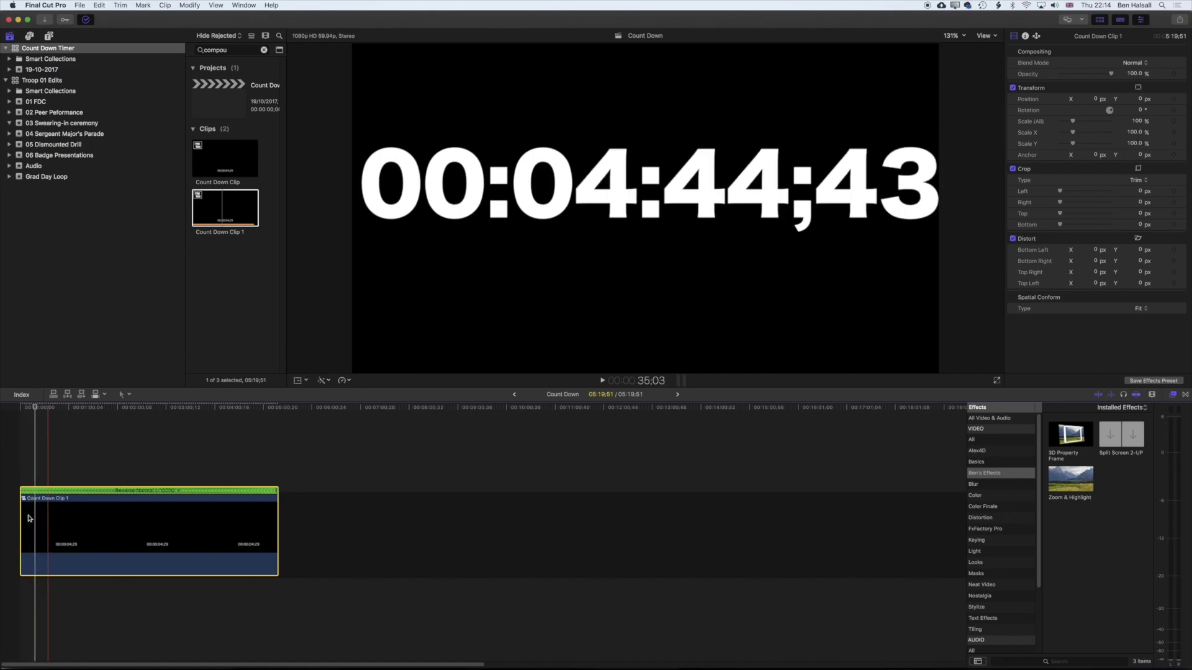
left_click_drag(21, 527, 36, 409)
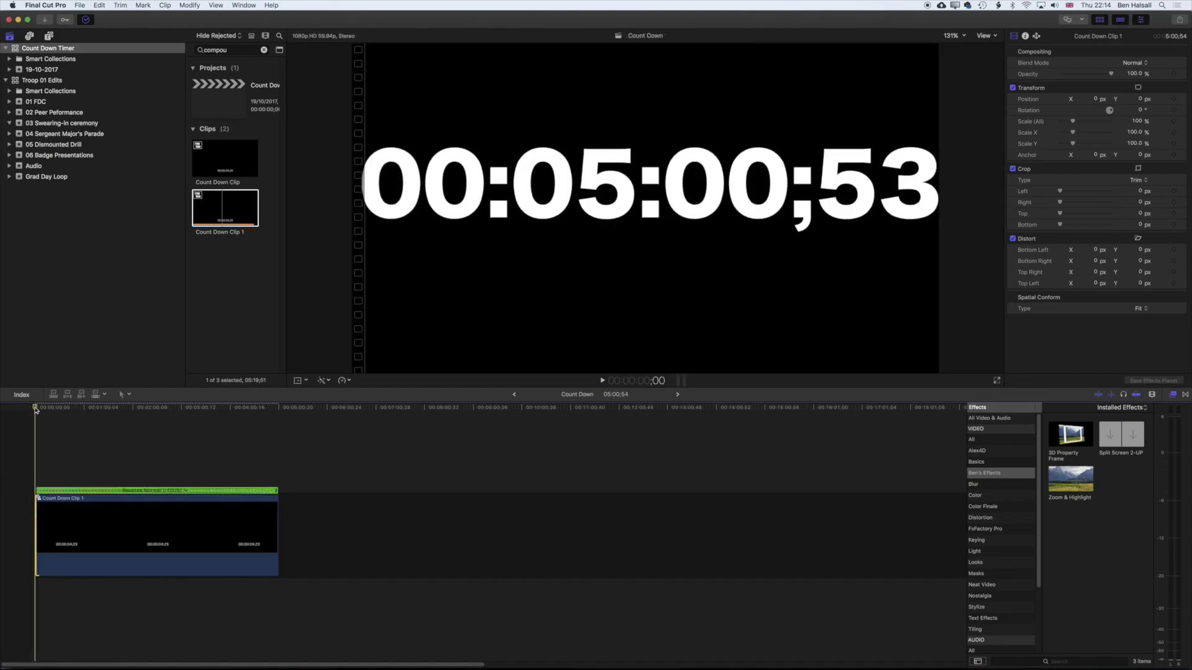
key("space")
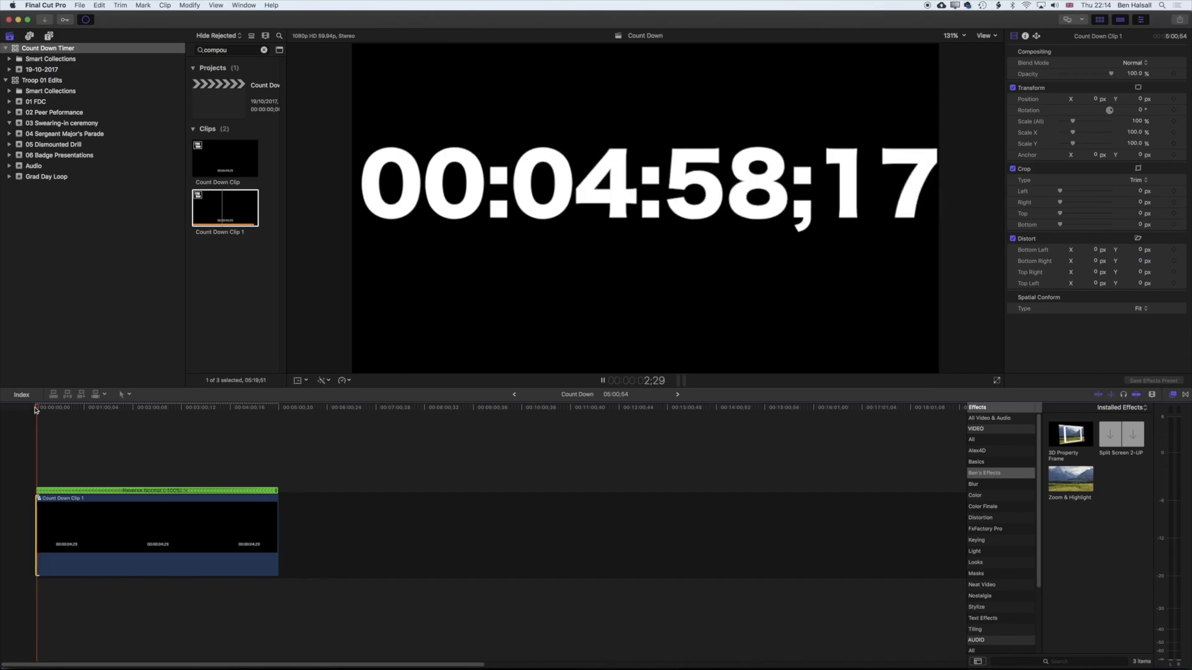
Step: Stop playback and select Count Down Clip 1 in the timeline
left_click(130, 533)
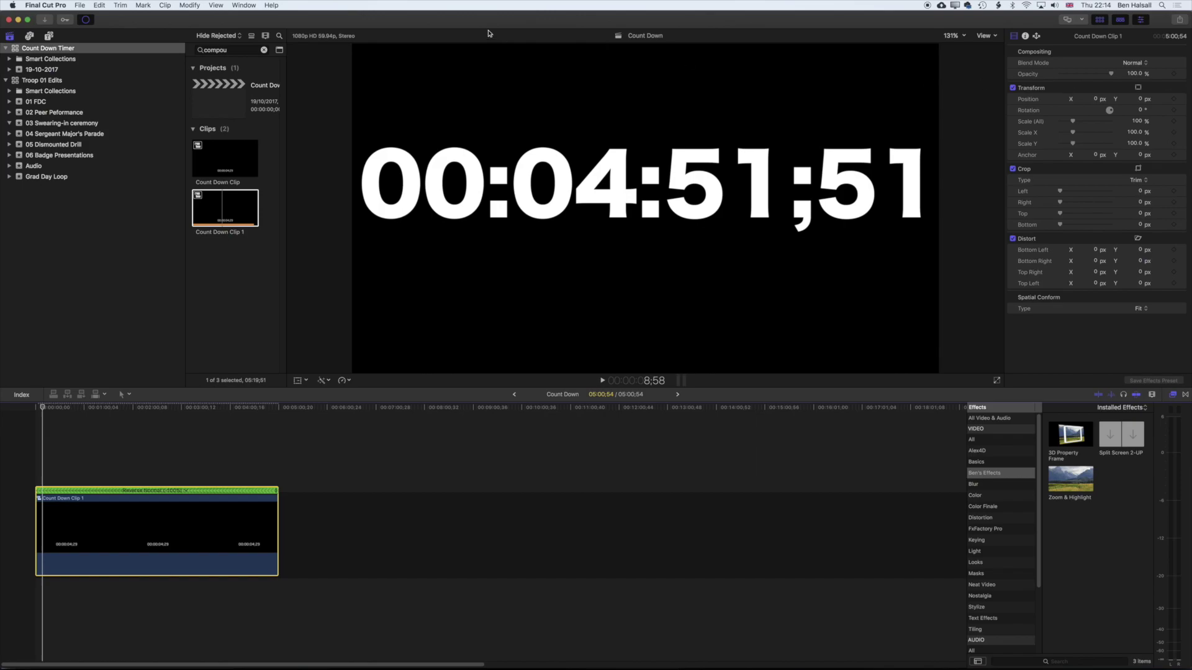
left_click(237, 5)
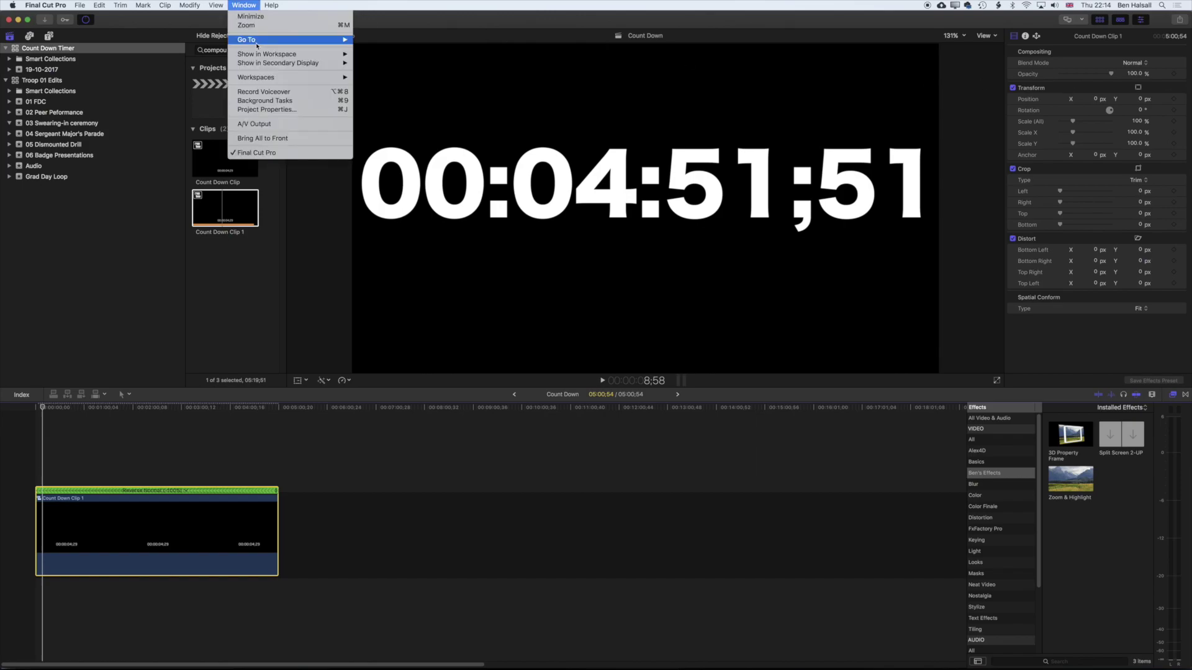
mouse_move(261, 56)
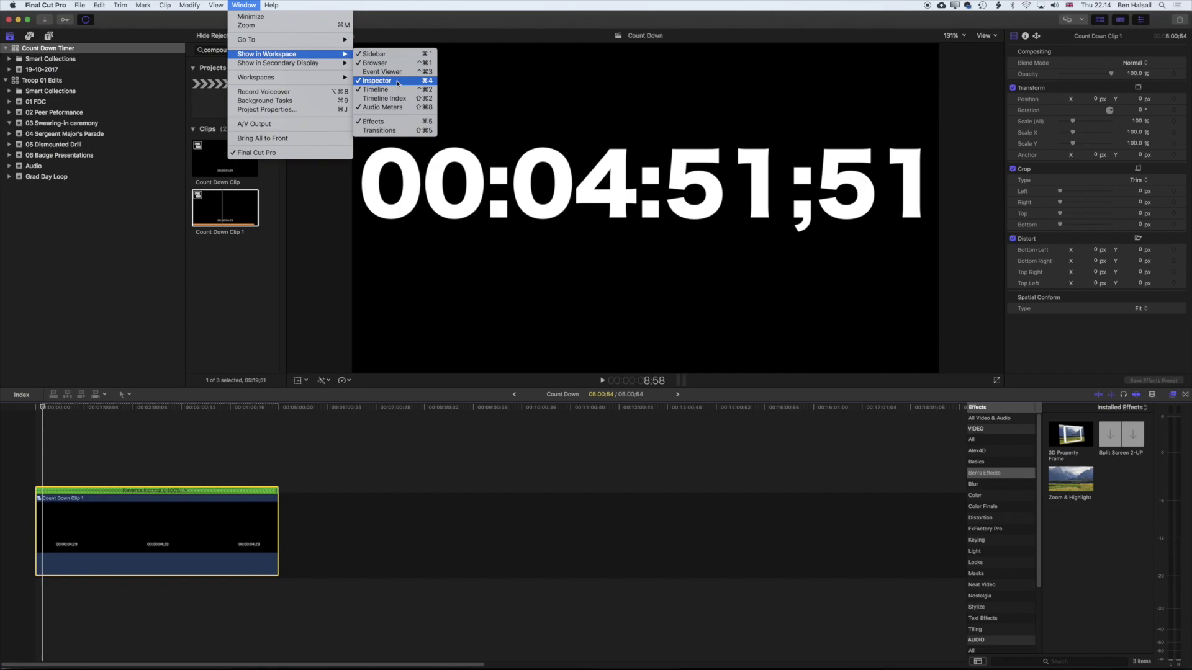
left_click(442, 12)
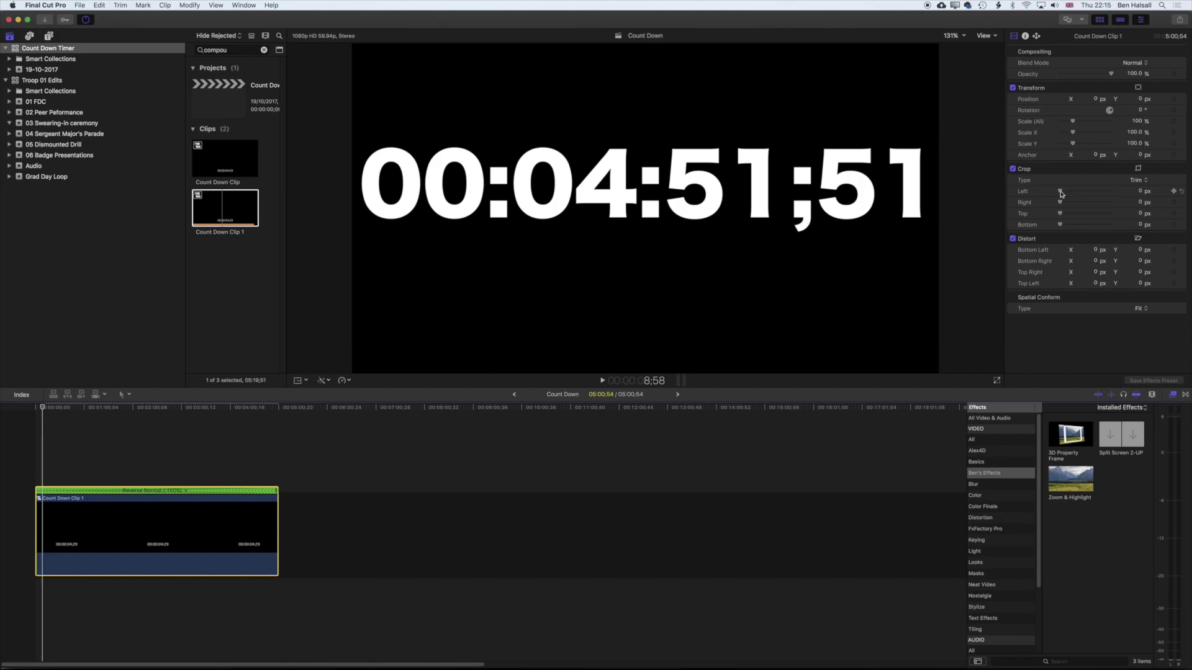
Step: Crop the countdown to Left 521 and Right 480 so only 05:00 shows, and play it
left_click_drag(1060, 193, 1086, 193)
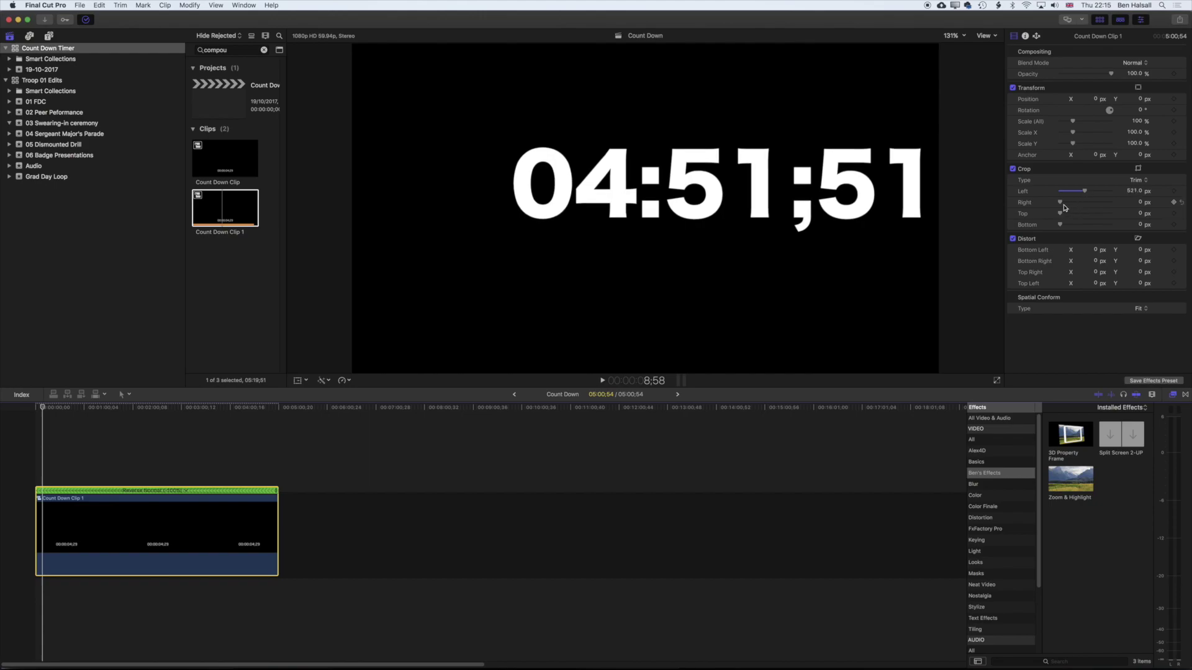
left_click_drag(1062, 205, 1090, 206)
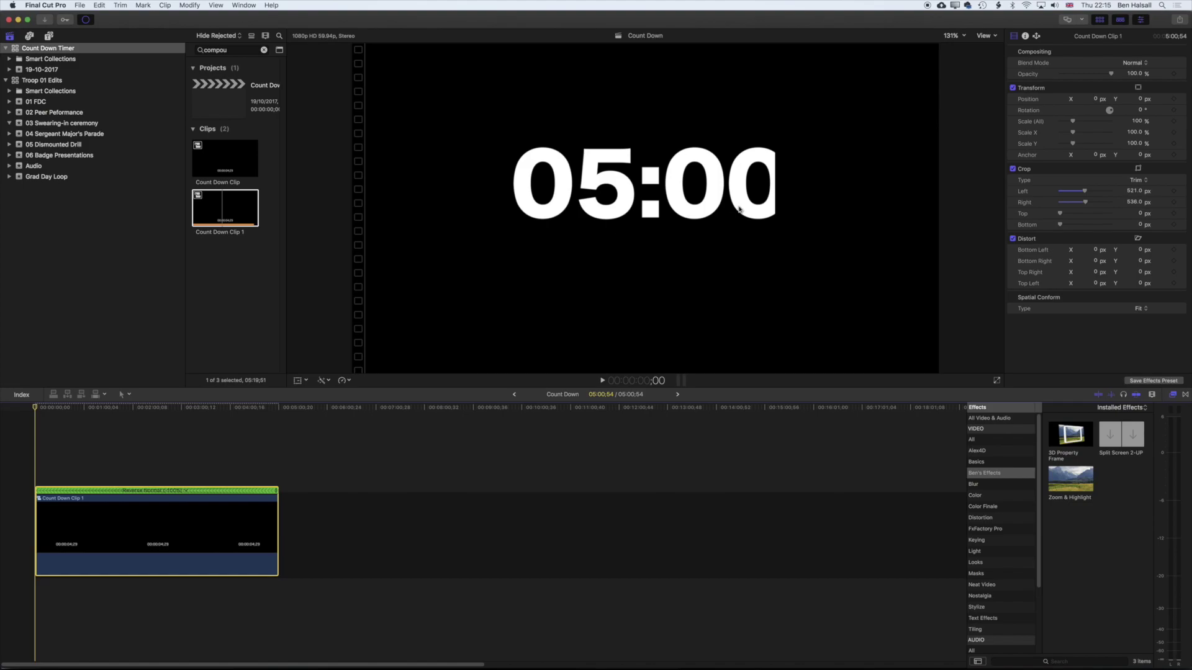
left_click_drag(1085, 203, 1085, 204)
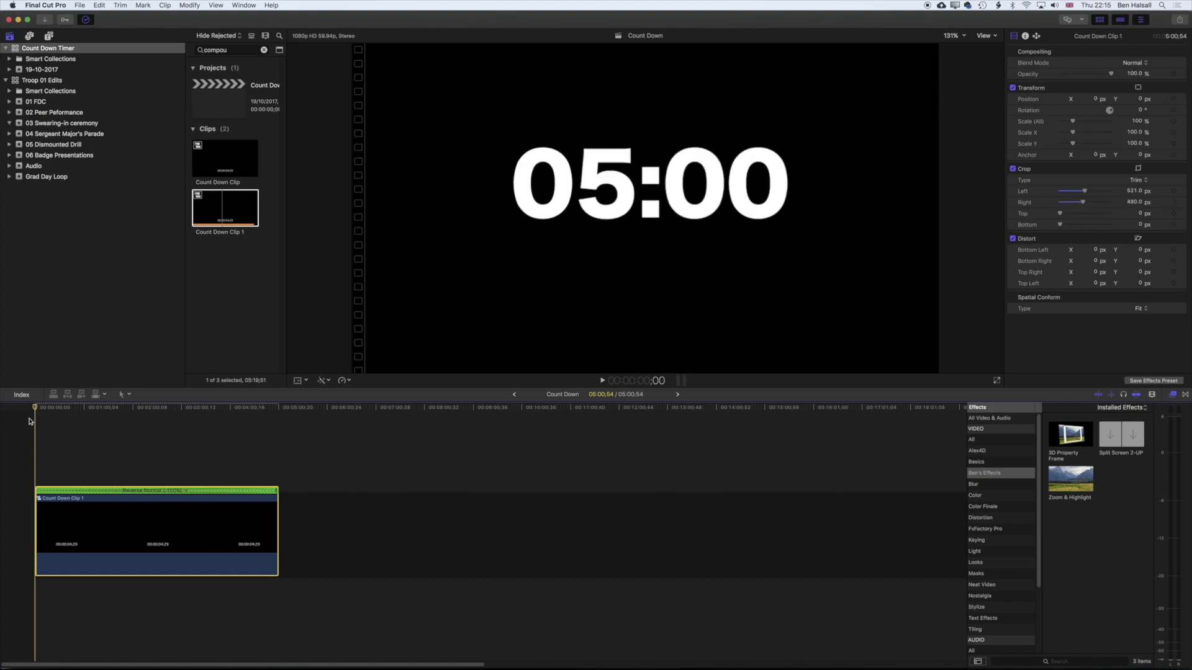
key("space")
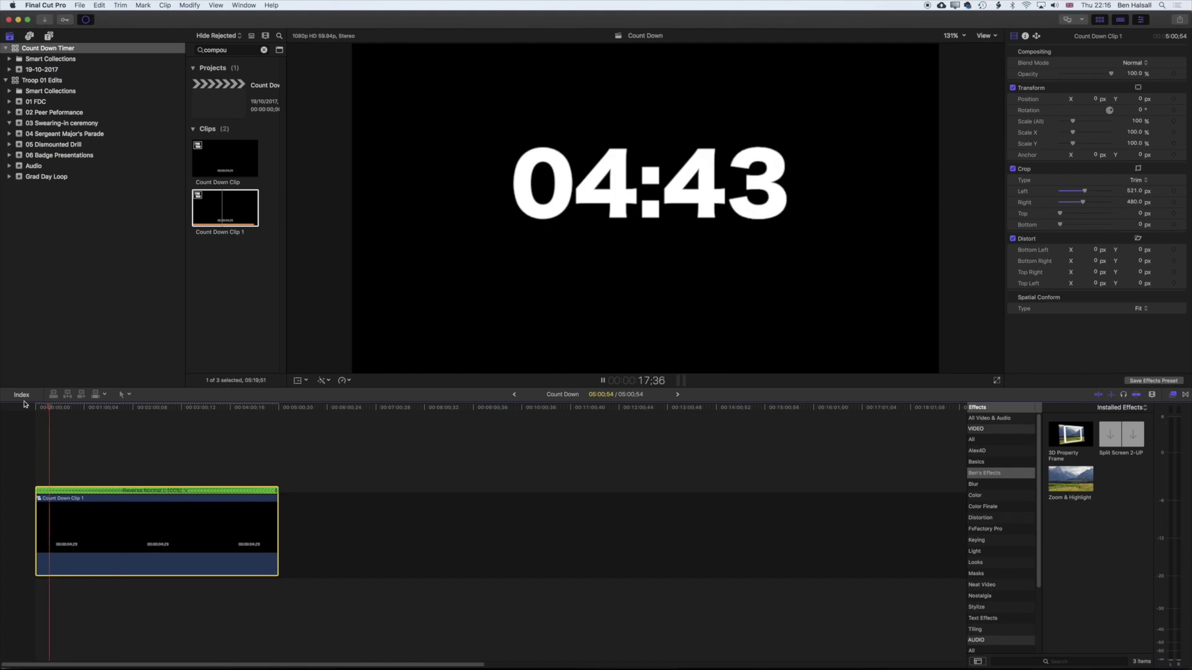
Step: Stop playback, move the playhead later, and switch to the Position tool
key("space")
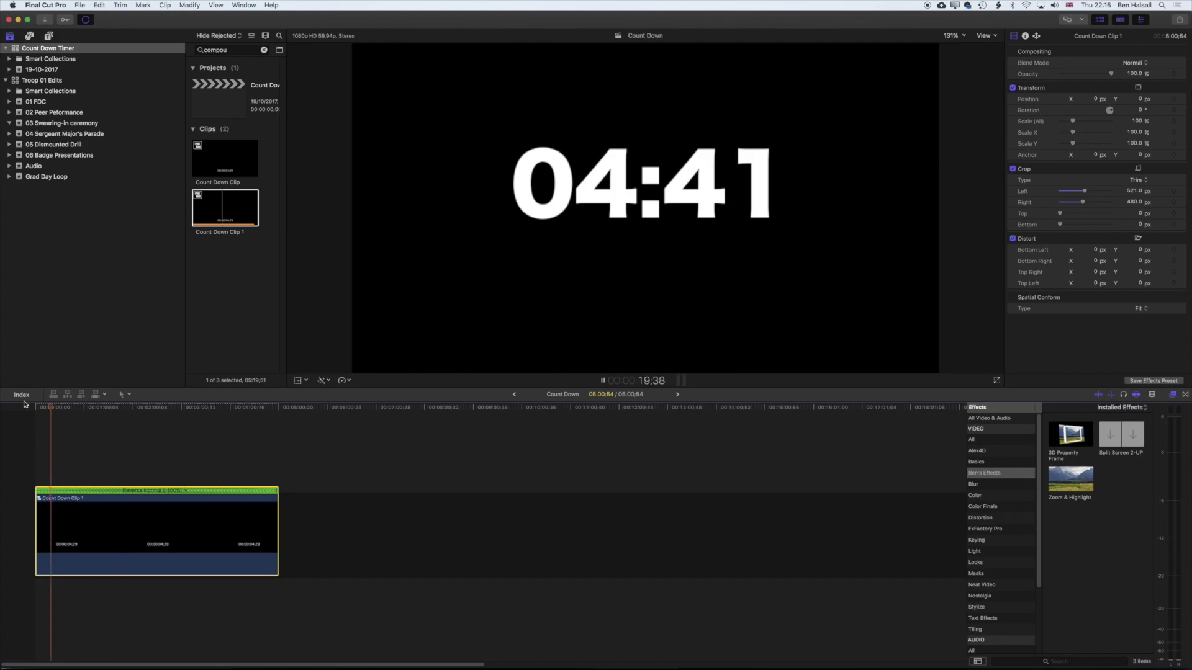
left_click(66, 408)
left_click(128, 396)
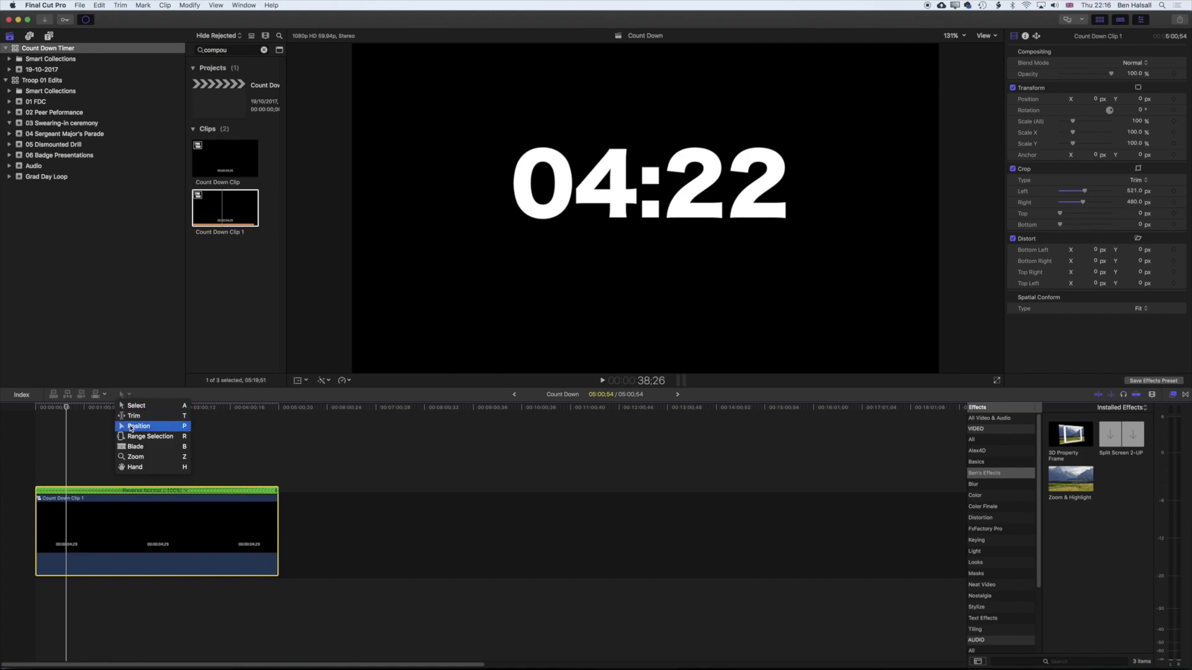
left_click(130, 428)
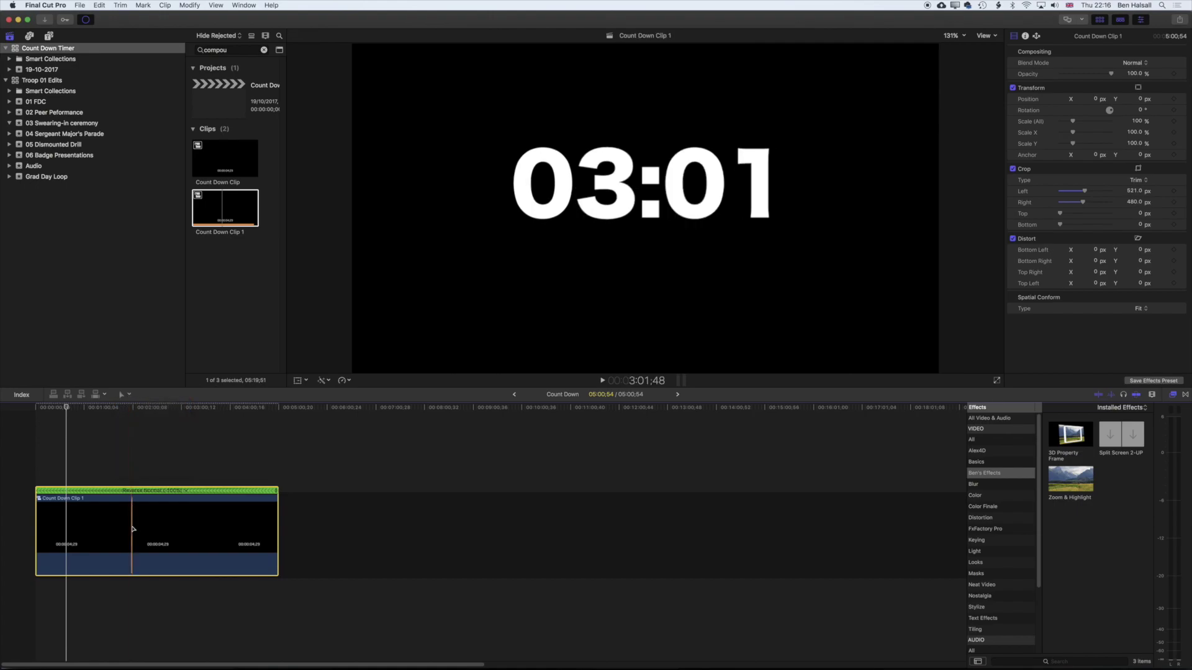
Step: Move Count Down Clip 1 later above a gap, with the playhead at its new start
left_click_drag(137, 535, 224, 452)
key("super+r")
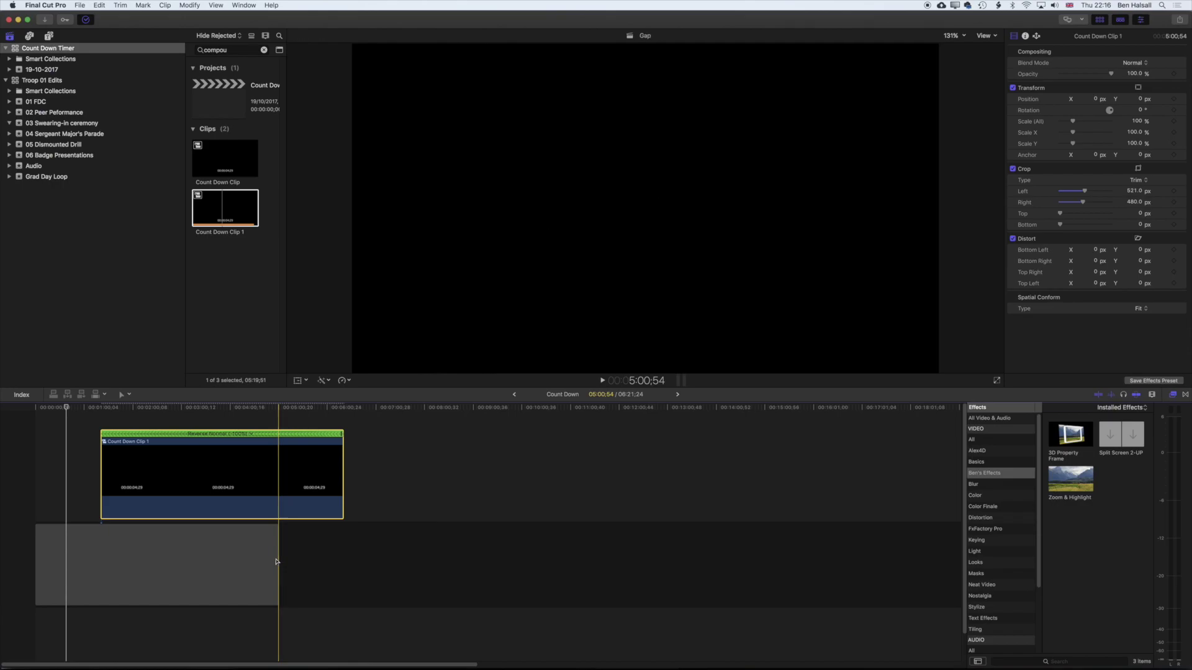
left_click_drag(157, 466, 264, 463)
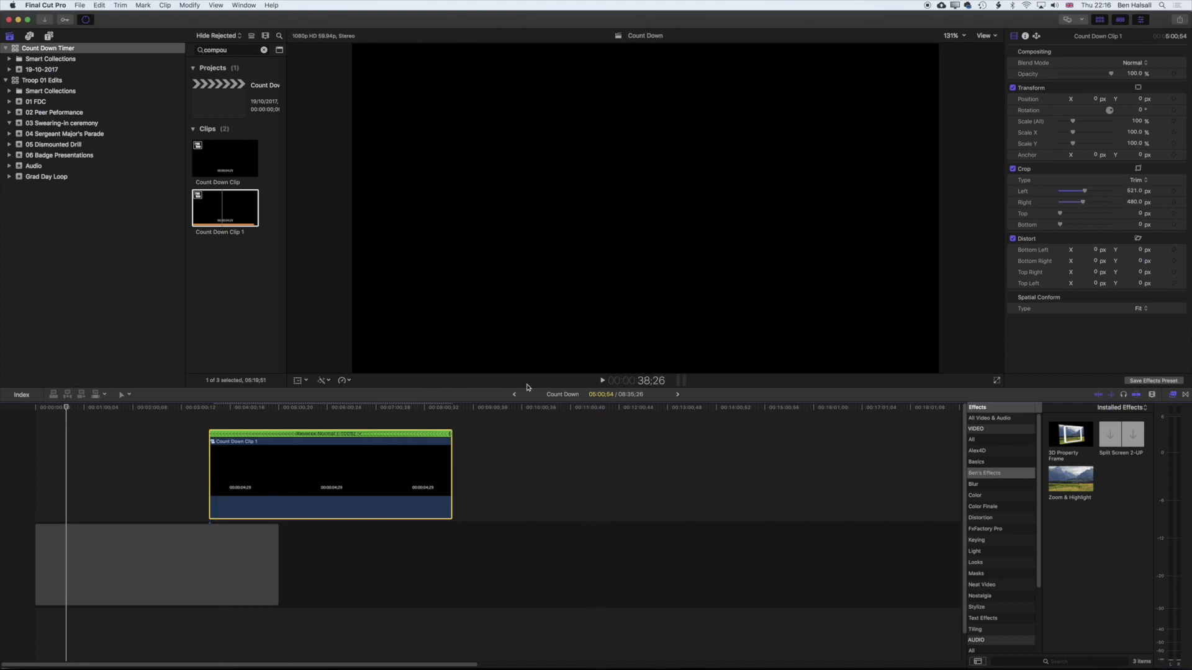
left_click(210, 408)
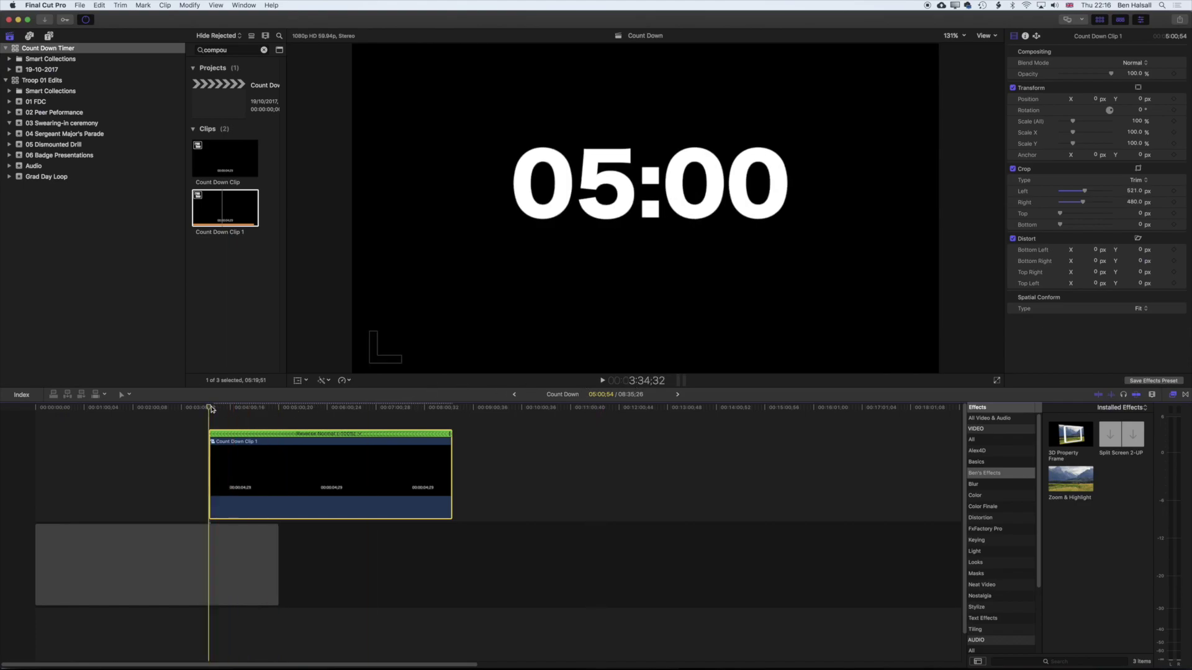